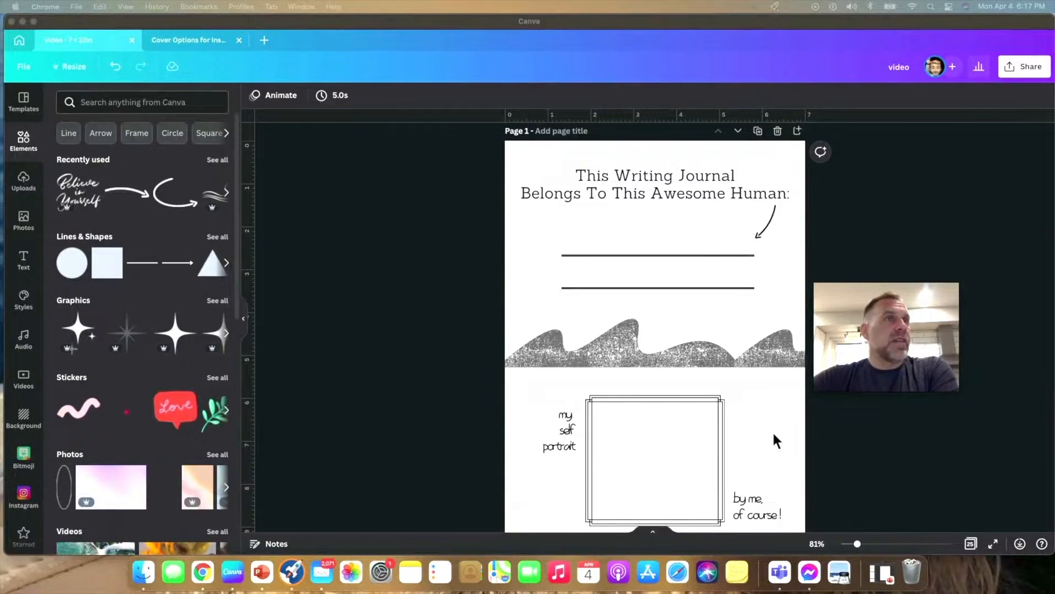
Try placing the first uploaded lined-page image on page 6, aligned with the page's upper-left corner.
{"action": "scroll", "coordinate": [773, 430], "scroll_direction": "down", "scroll_amount": 5}
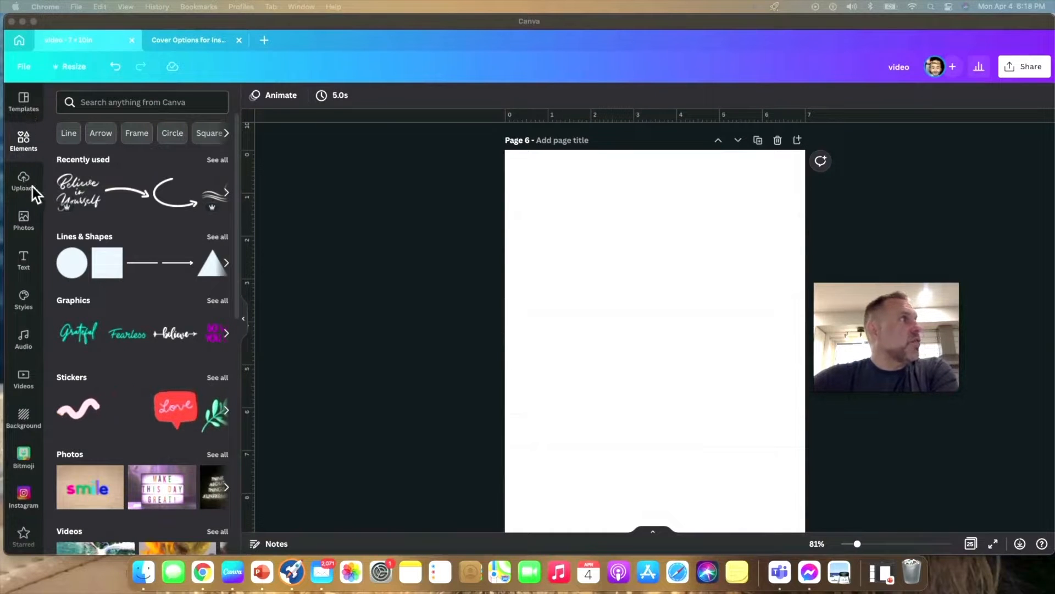
{"action": "left_click", "coordinate": [18, 181]}
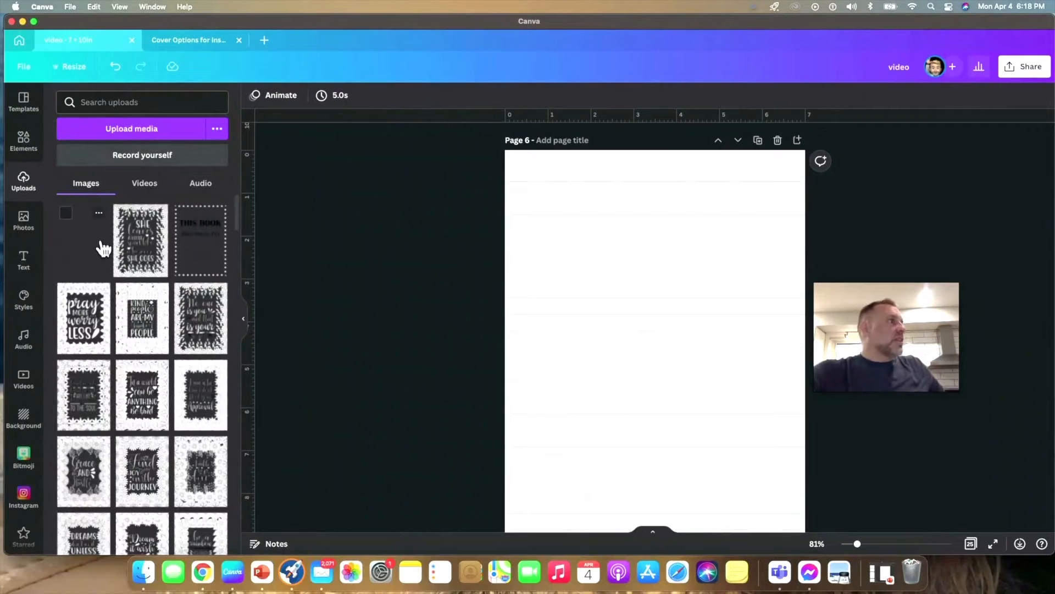
{"action": "left_click", "coordinate": [87, 249]}
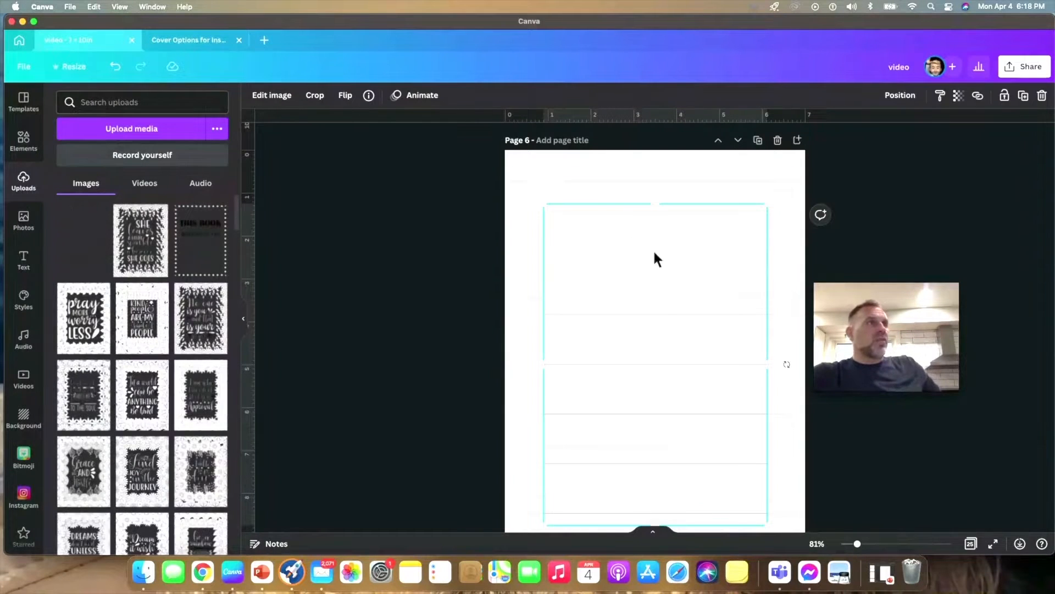
{"action": "left_click_drag", "start_coordinate": [647, 267], "coordinate": [615, 229]}
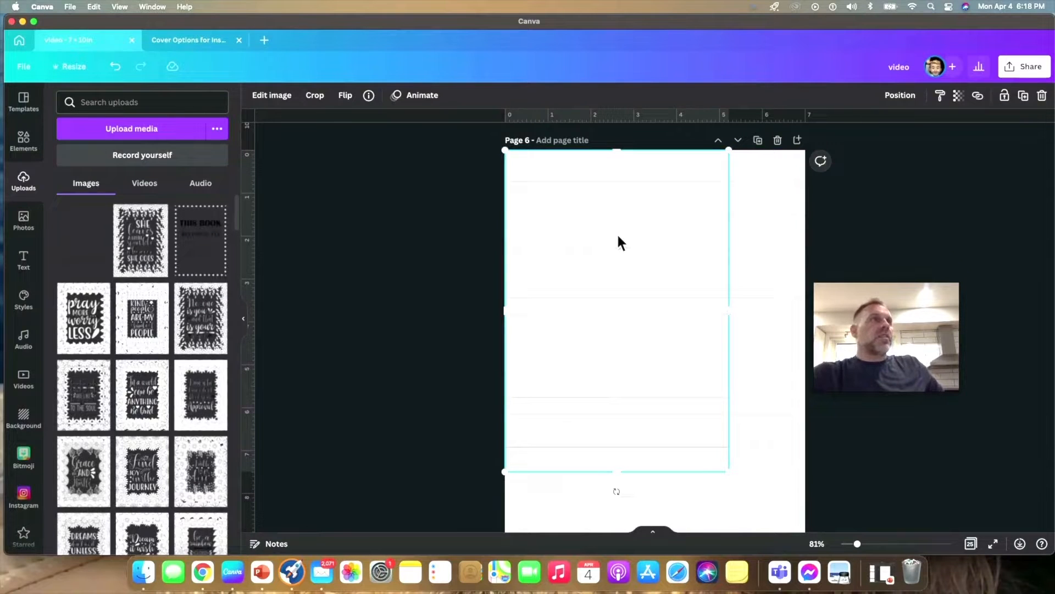
{"action": "key", "text": "Delete"}
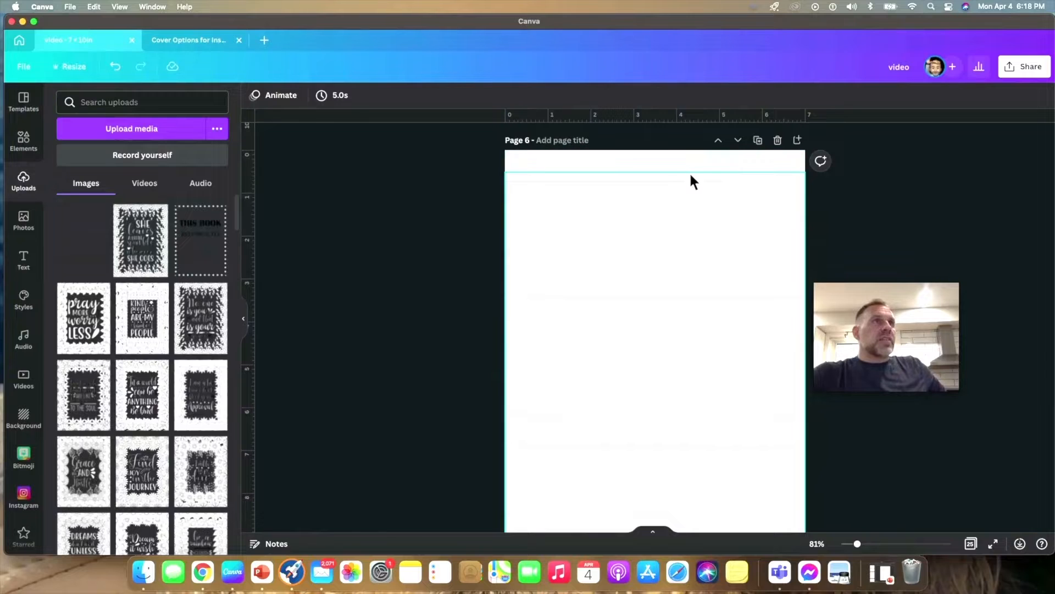
Examine the lined writing layout of page 6, including the "inspire" lettering at its foot, and the start of page 7.
{"action": "scroll", "coordinate": [667, 286], "scroll_direction": "down", "scroll_amount": 5}
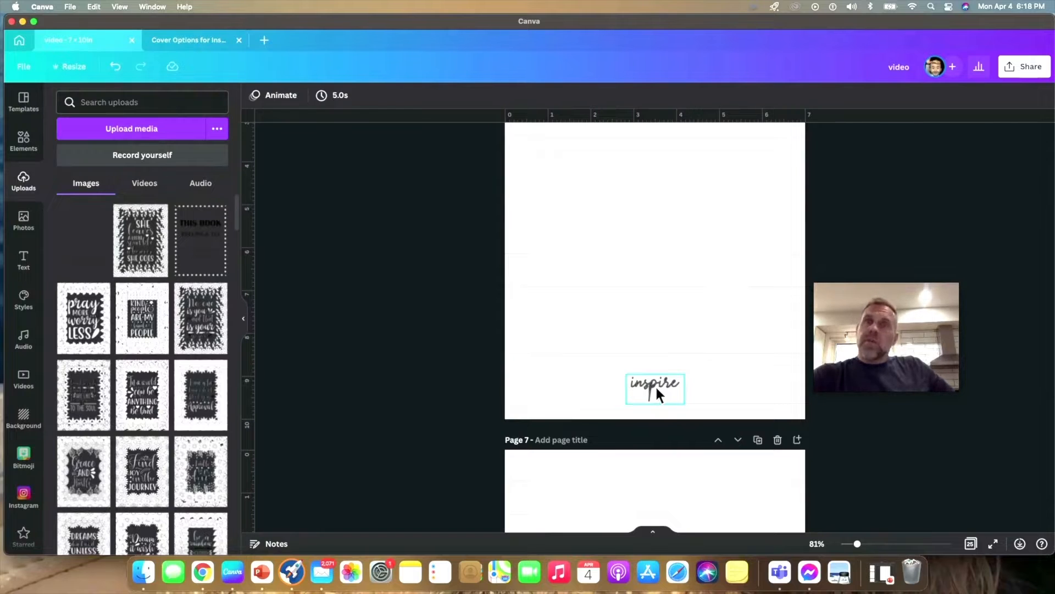
{"action": "scroll", "coordinate": [655, 385], "scroll_direction": "up", "scroll_amount": 2}
{"action": "scroll", "coordinate": [655, 385], "scroll_direction": "down", "scroll_amount": 4}
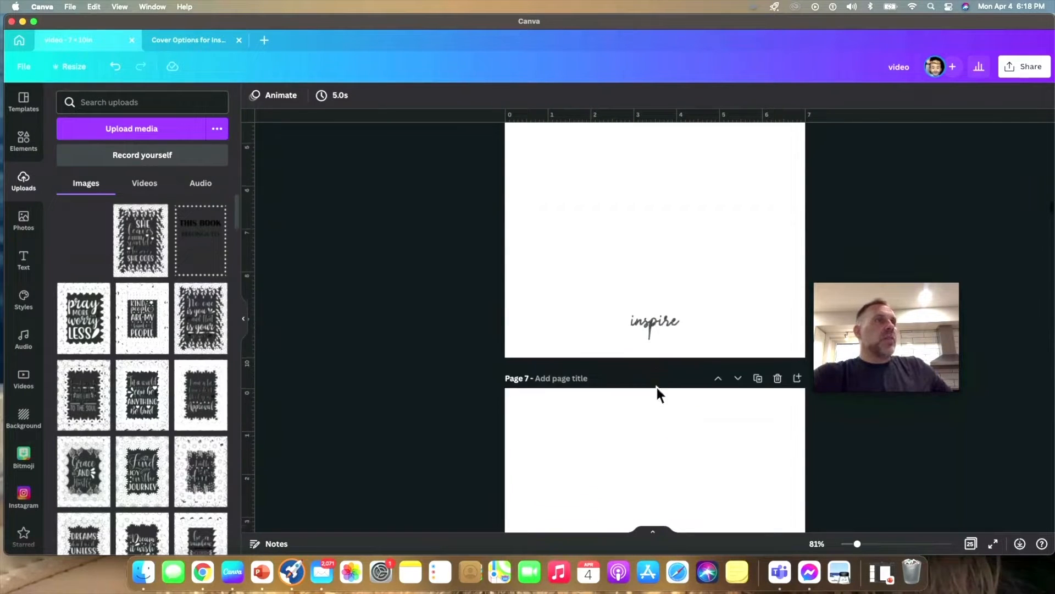
{"action": "scroll", "coordinate": [657, 387], "scroll_direction": "up", "scroll_amount": 1}
{"action": "scroll", "coordinate": [719, 213], "scroll_direction": "up", "scroll_amount": 5}
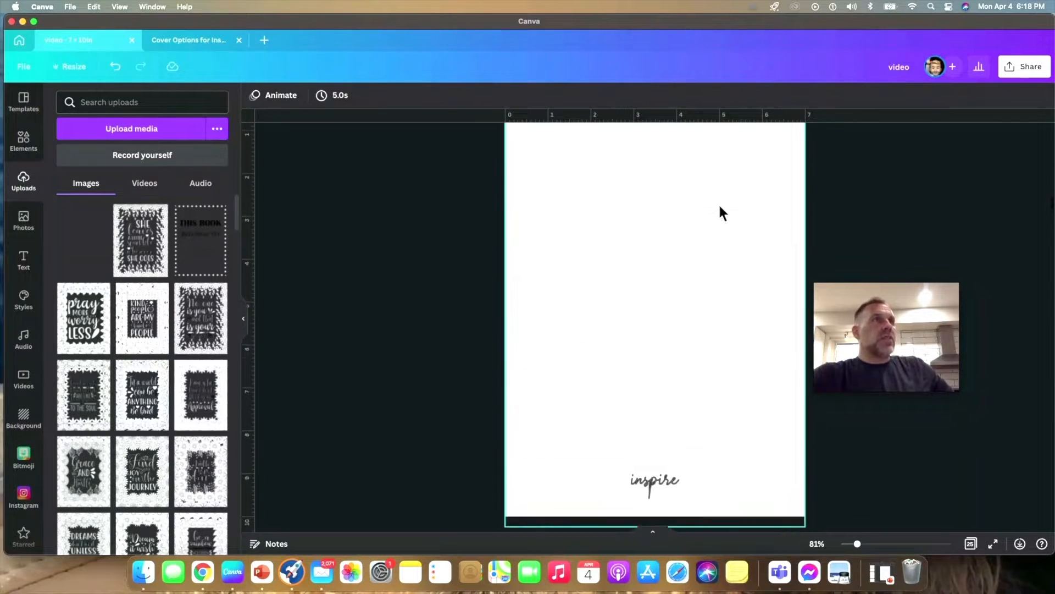
{"action": "scroll", "coordinate": [721, 212], "scroll_direction": "down", "scroll_amount": 5}
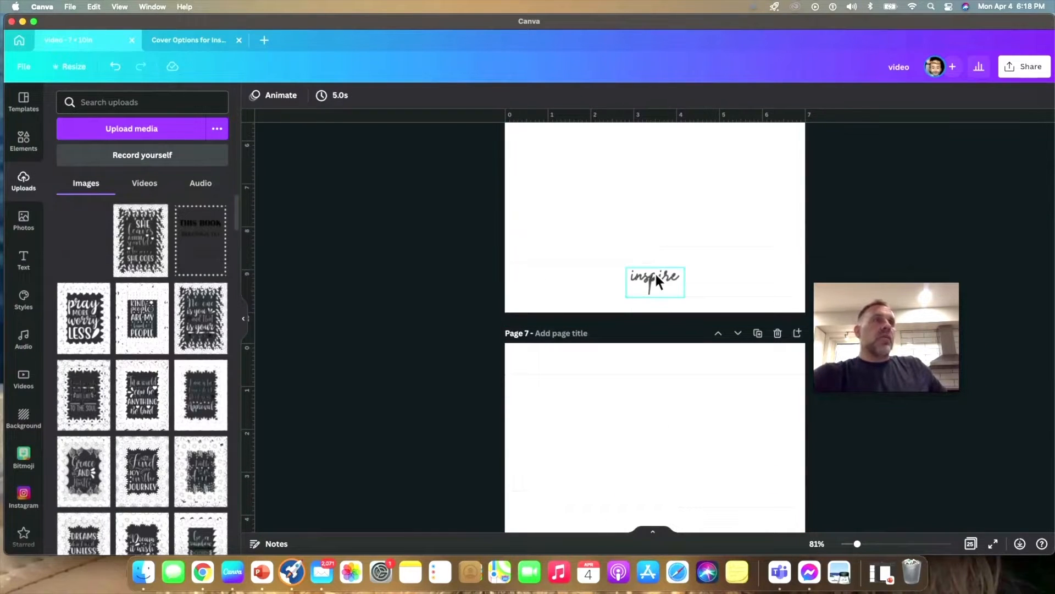
{"action": "scroll", "coordinate": [656, 274], "scroll_direction": "down", "scroll_amount": 1}
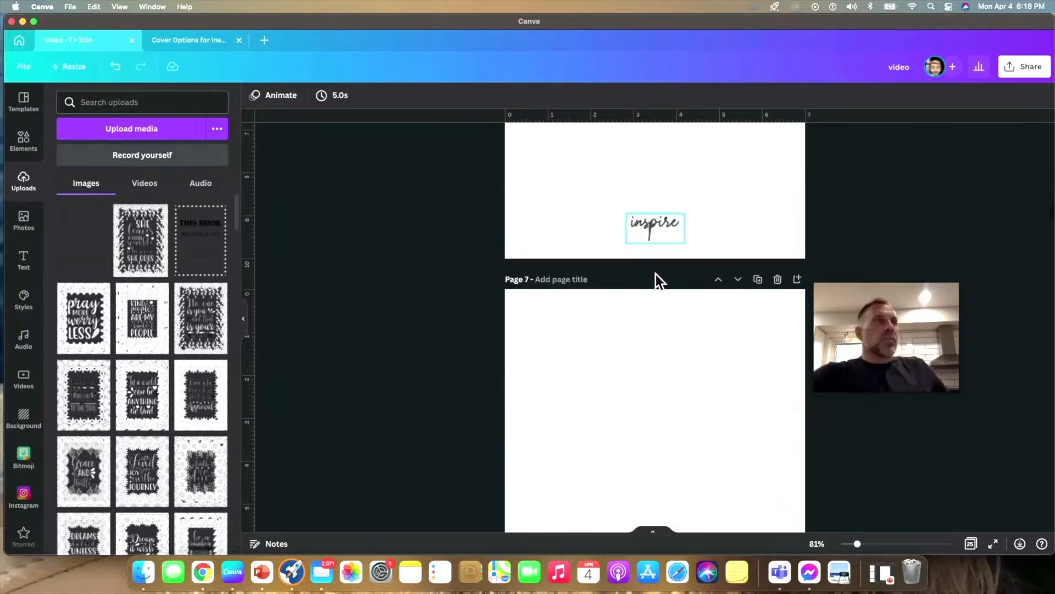
Review the journal's opening pages from the ownership and self-portrait page through page 2 to the QR code and copyright page.
{"action": "scroll", "coordinate": [655, 273], "scroll_direction": "up", "scroll_amount": 15}
{"action": "scroll", "coordinate": [657, 287], "scroll_direction": "up", "scroll_amount": 20}
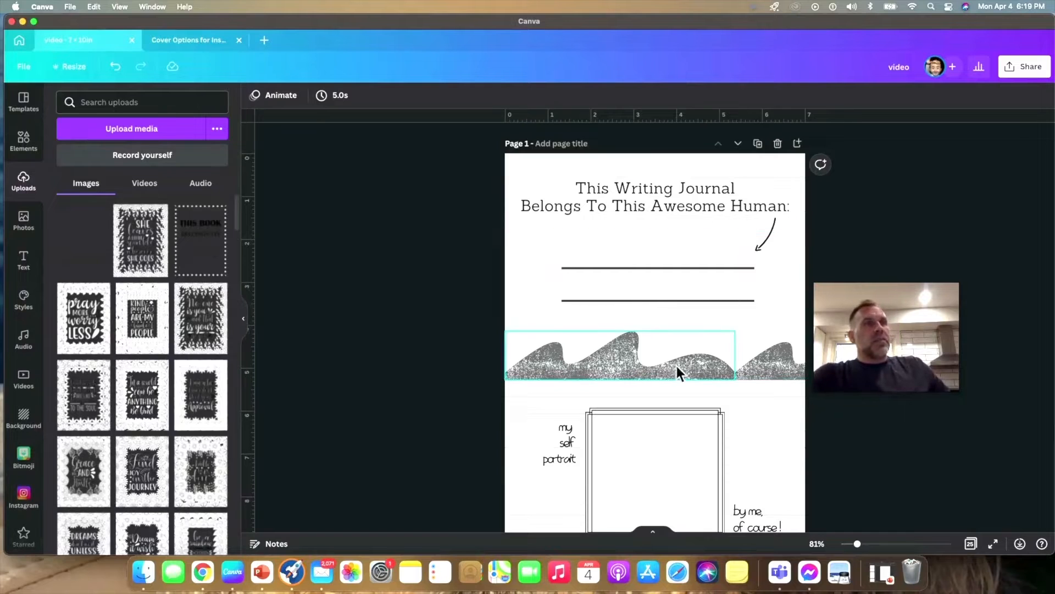
{"action": "scroll", "coordinate": [786, 349], "scroll_direction": "down", "scroll_amount": 5}
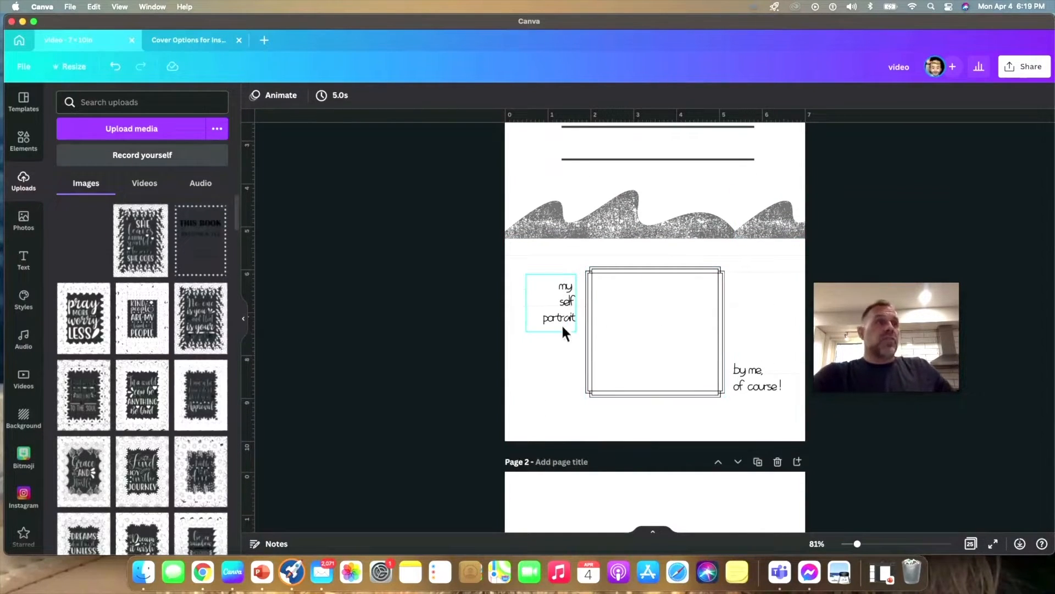
{"action": "scroll", "coordinate": [756, 393], "scroll_direction": "down", "scroll_amount": 10}
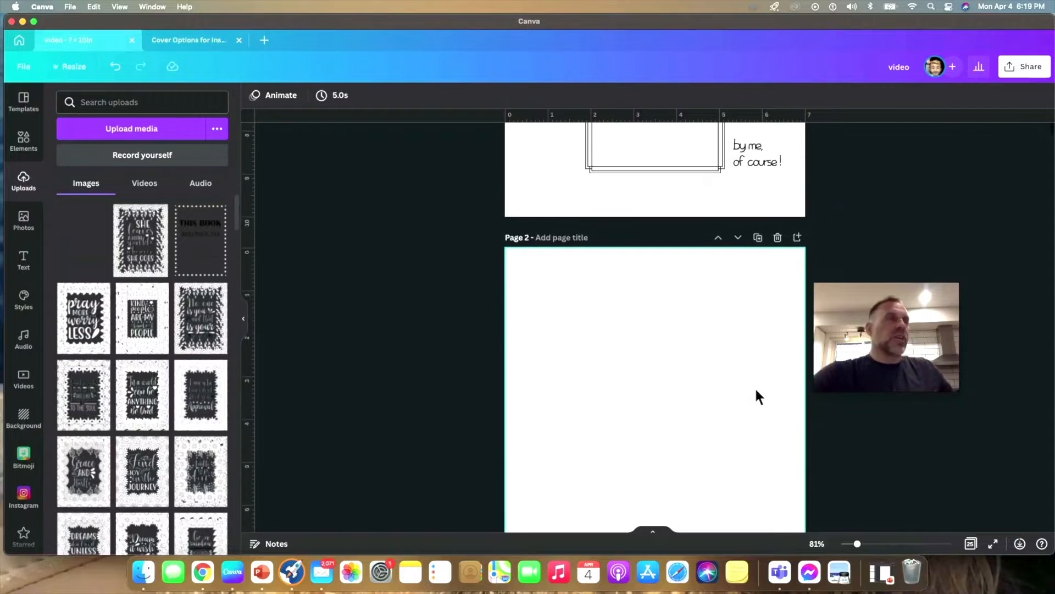
{"action": "scroll", "coordinate": [756, 391], "scroll_direction": "up", "scroll_amount": 10}
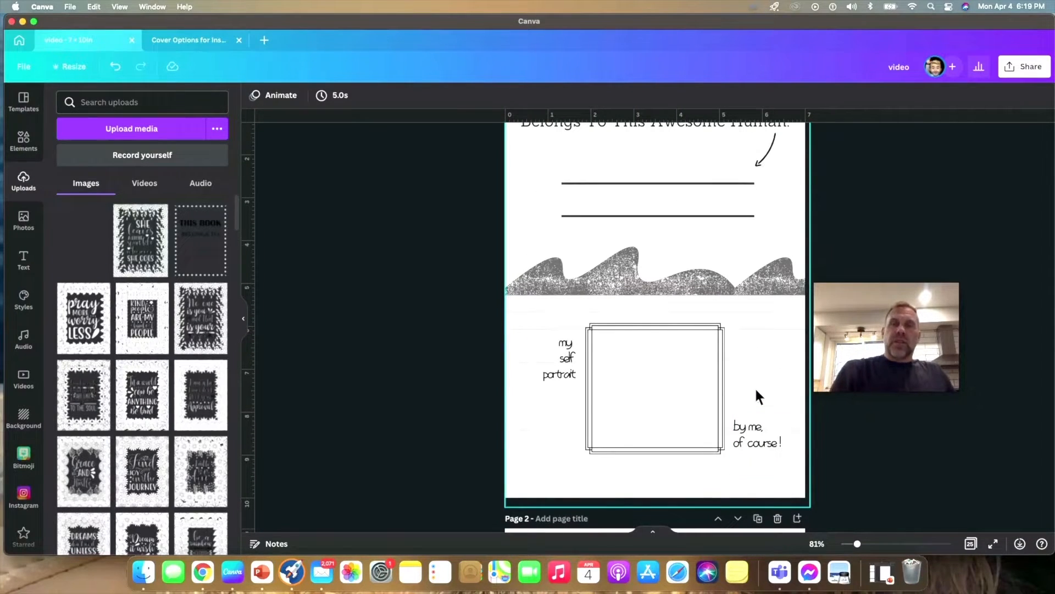
{"action": "scroll", "coordinate": [756, 391], "scroll_direction": "up", "scroll_amount": 2}
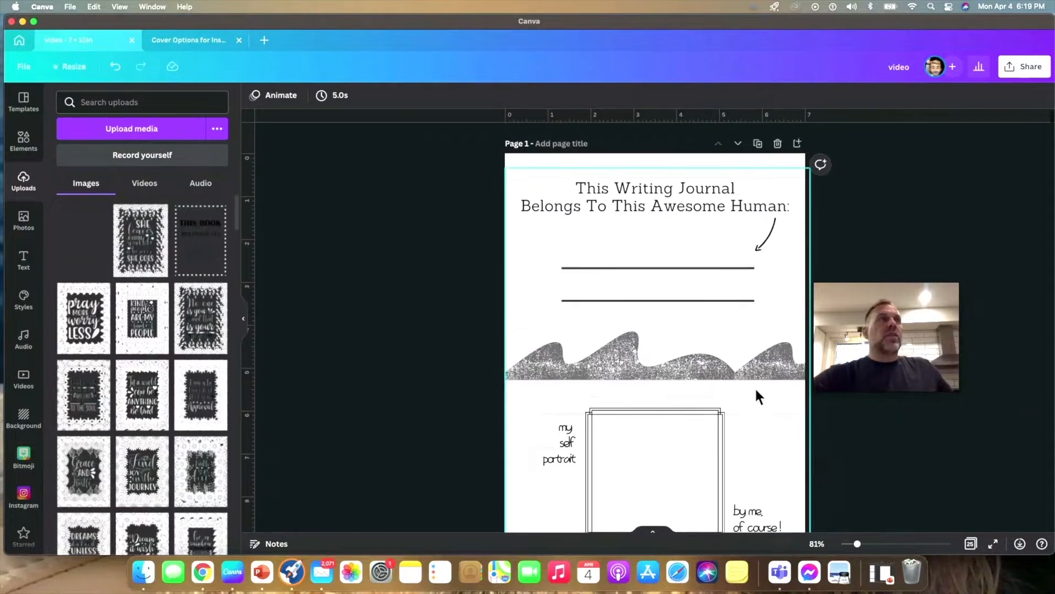
{"action": "scroll", "coordinate": [757, 391], "scroll_direction": "down", "scroll_amount": 12}
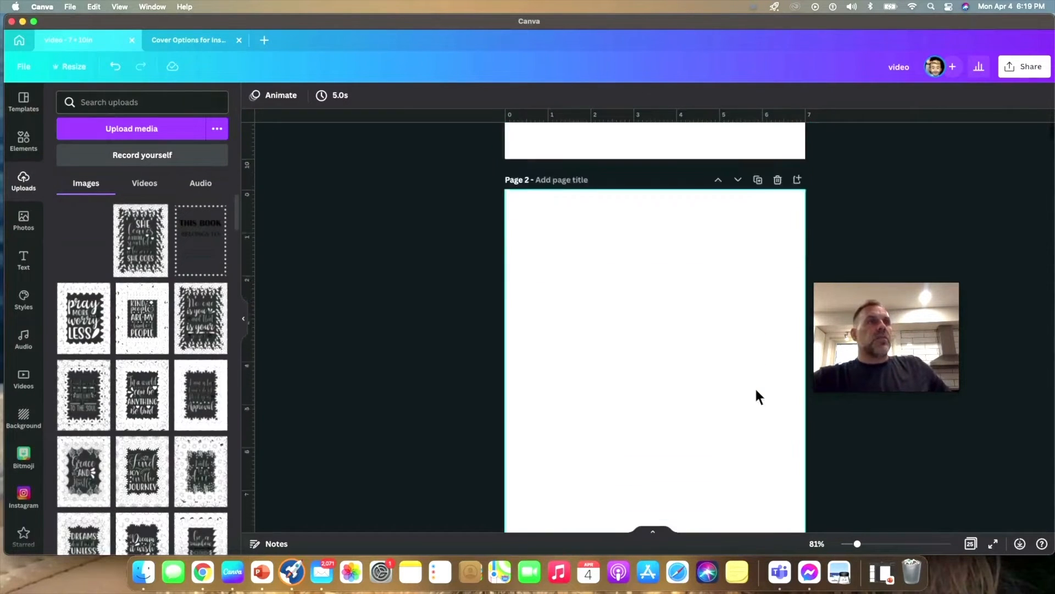
{"action": "scroll", "coordinate": [759, 397], "scroll_direction": "up", "scroll_amount": 1}
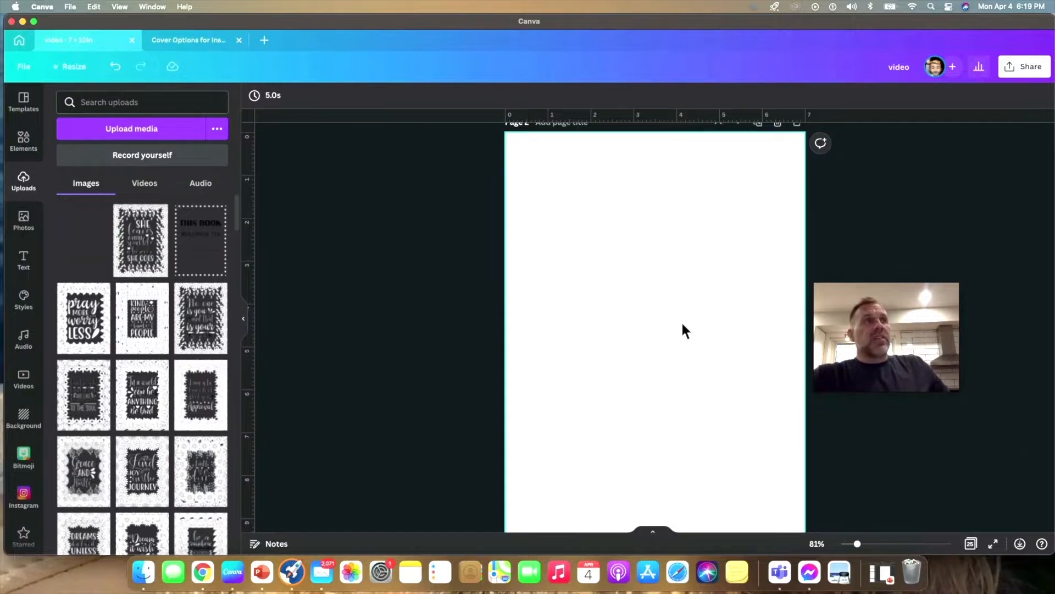
{"action": "scroll", "coordinate": [681, 321], "scroll_direction": "down", "scroll_amount": 10}
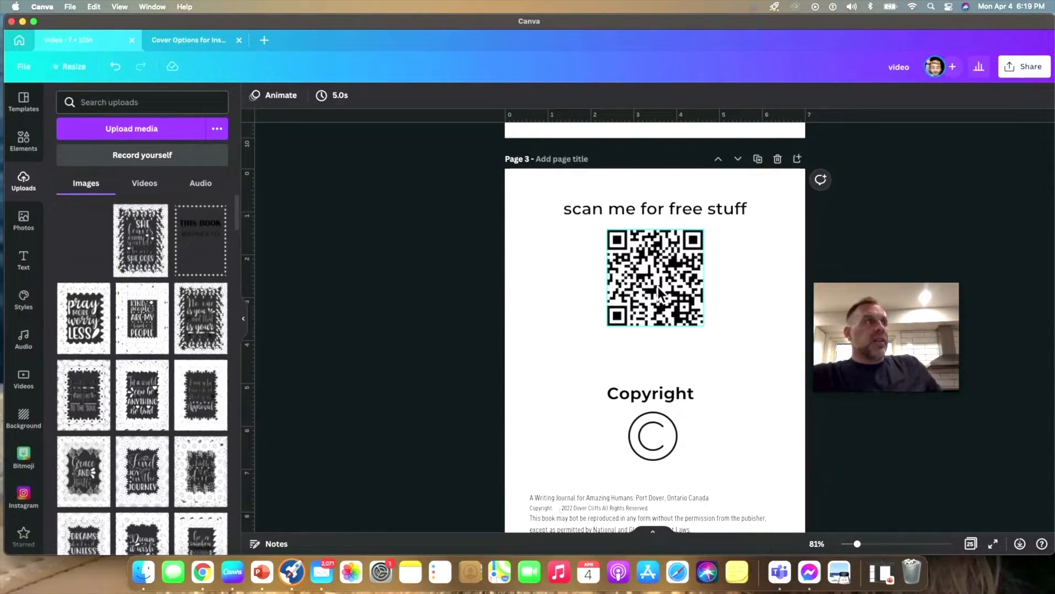
Open the QR Code generator used for creating a scannable code from a URL.
{"action": "scroll", "coordinate": [23, 377], "scroll_direction": "down", "scroll_amount": 5}
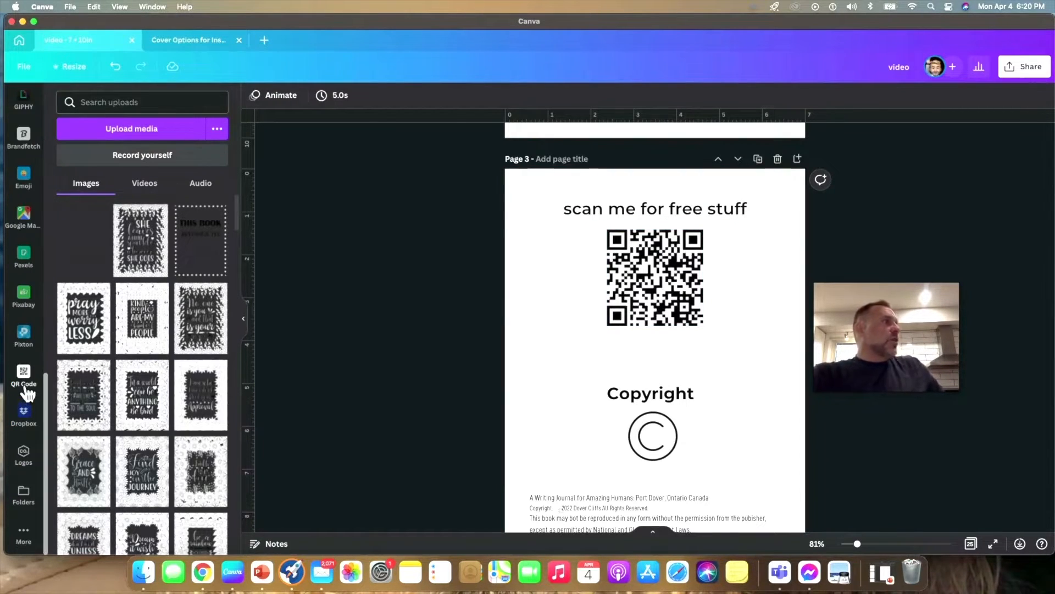
{"action": "left_click", "coordinate": [24, 377]}
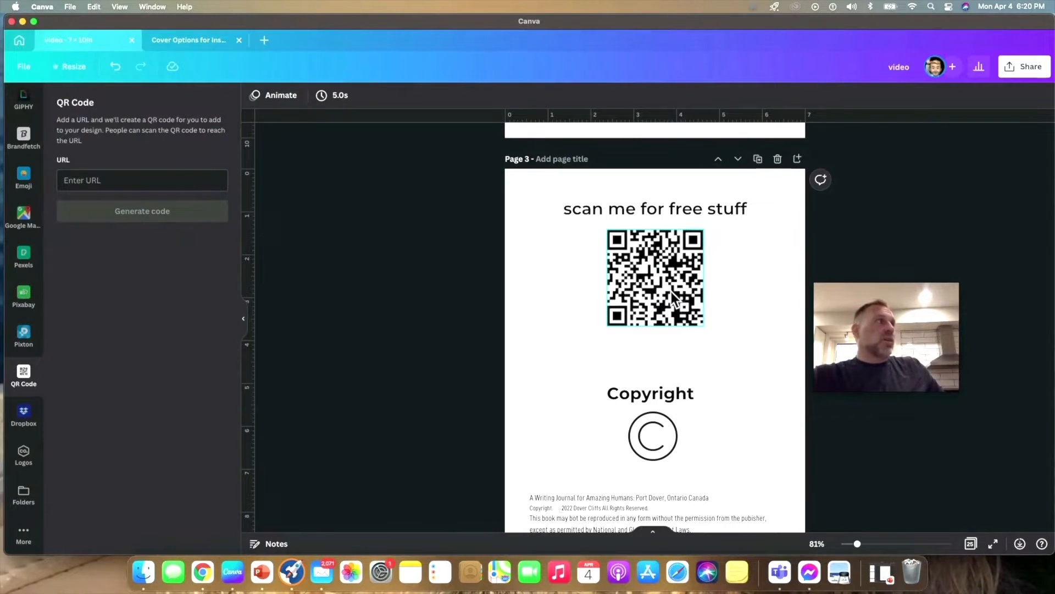
{"action": "scroll", "coordinate": [27, 305], "scroll_direction": "up", "scroll_amount": 10}
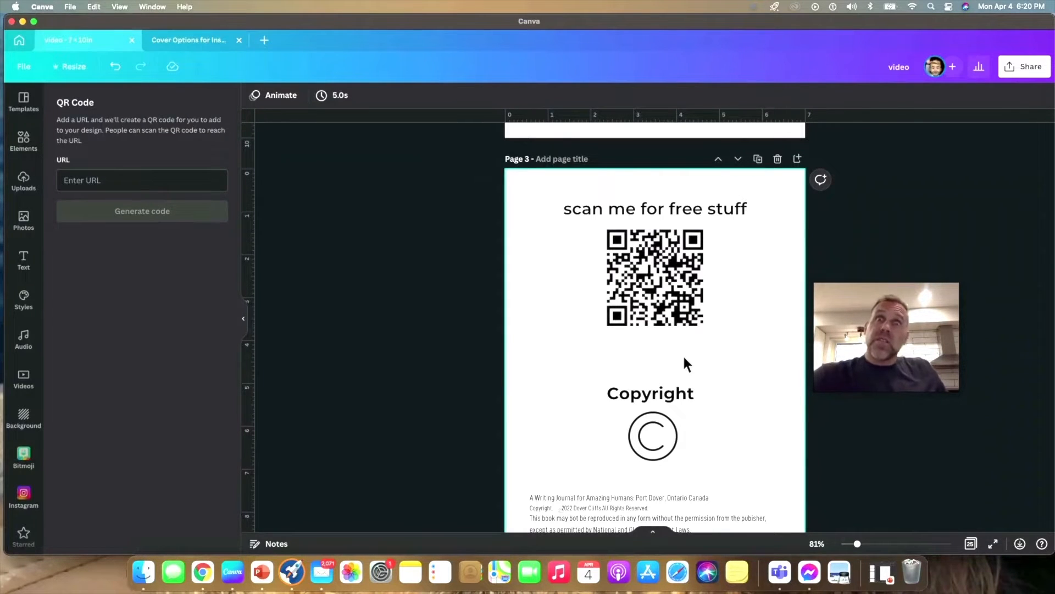
Examine the copyright notice on page 3, the coloring page on page 5, and the words at the foot of pages 6 to 8.
{"action": "scroll", "coordinate": [683, 354], "scroll_direction": "down", "scroll_amount": 4}
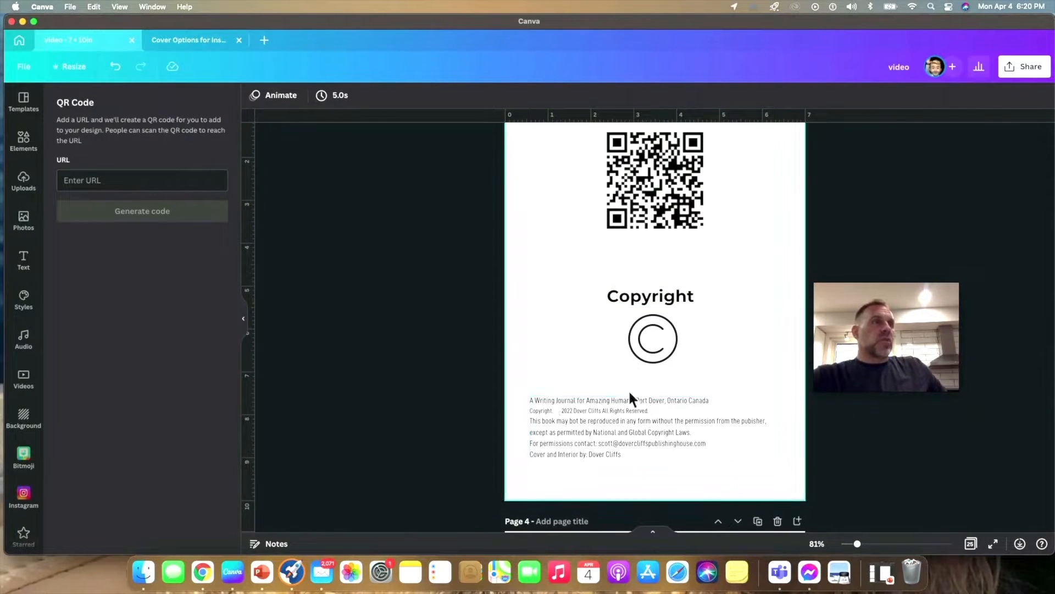
{"action": "scroll", "coordinate": [622, 431], "scroll_direction": "down", "scroll_amount": 10}
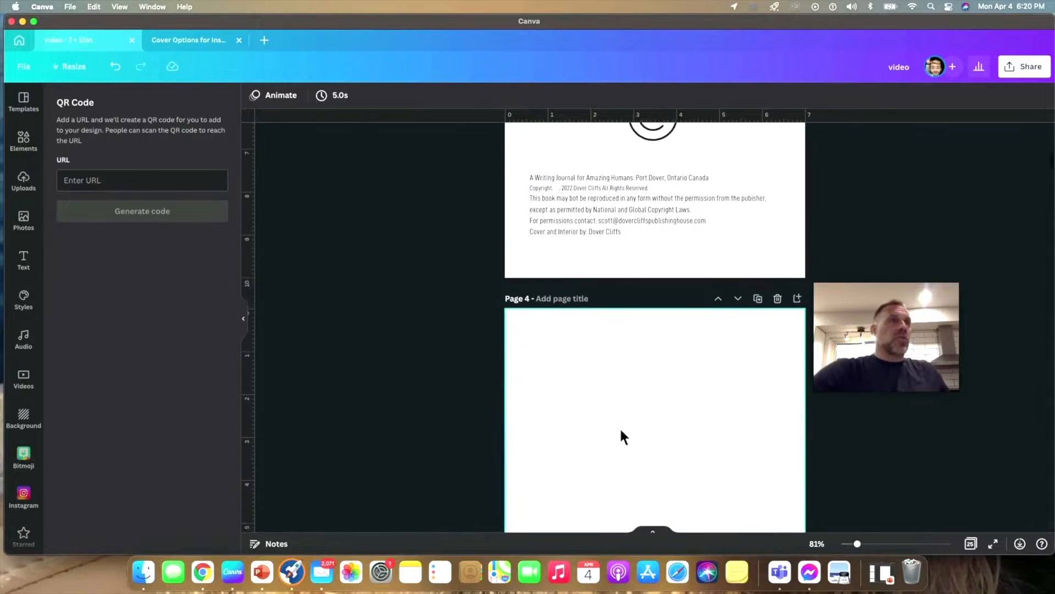
{"action": "scroll", "coordinate": [621, 429], "scroll_direction": "down", "scroll_amount": 5}
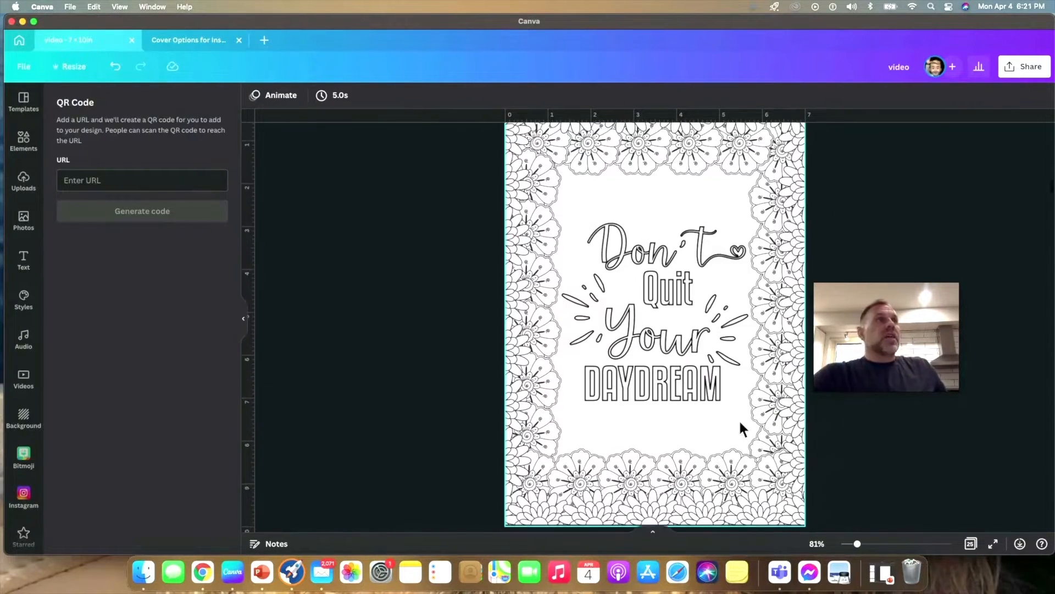
{"action": "scroll", "coordinate": [738, 418], "scroll_direction": "down", "scroll_amount": 6}
{"action": "scroll", "coordinate": [738, 430], "scroll_direction": "down", "scroll_amount": 2}
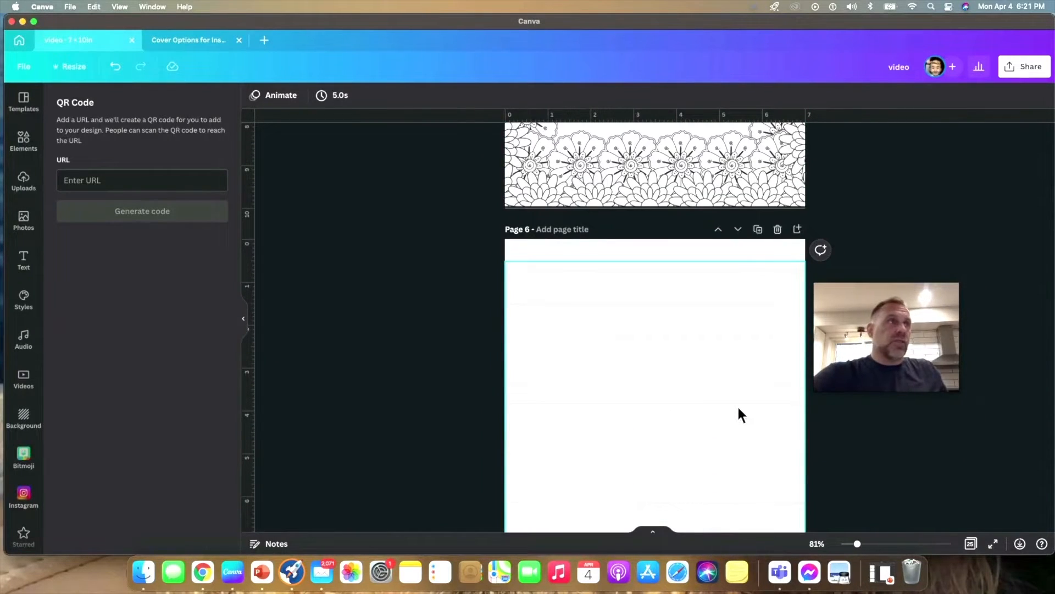
{"action": "scroll", "coordinate": [738, 408], "scroll_direction": "down", "scroll_amount": 2}
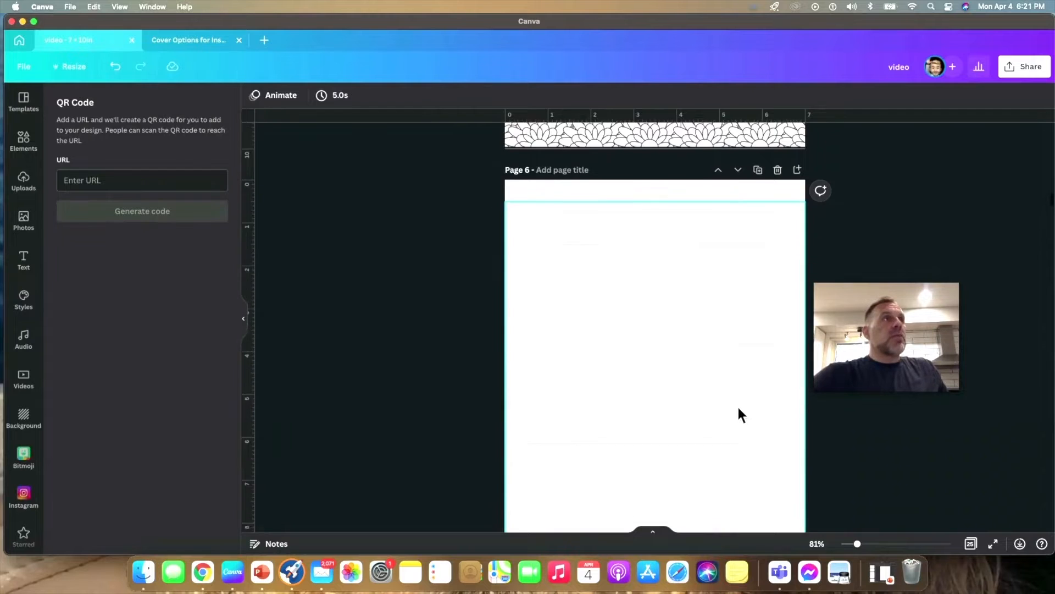
{"action": "scroll", "coordinate": [738, 409], "scroll_direction": "down", "scroll_amount": 4}
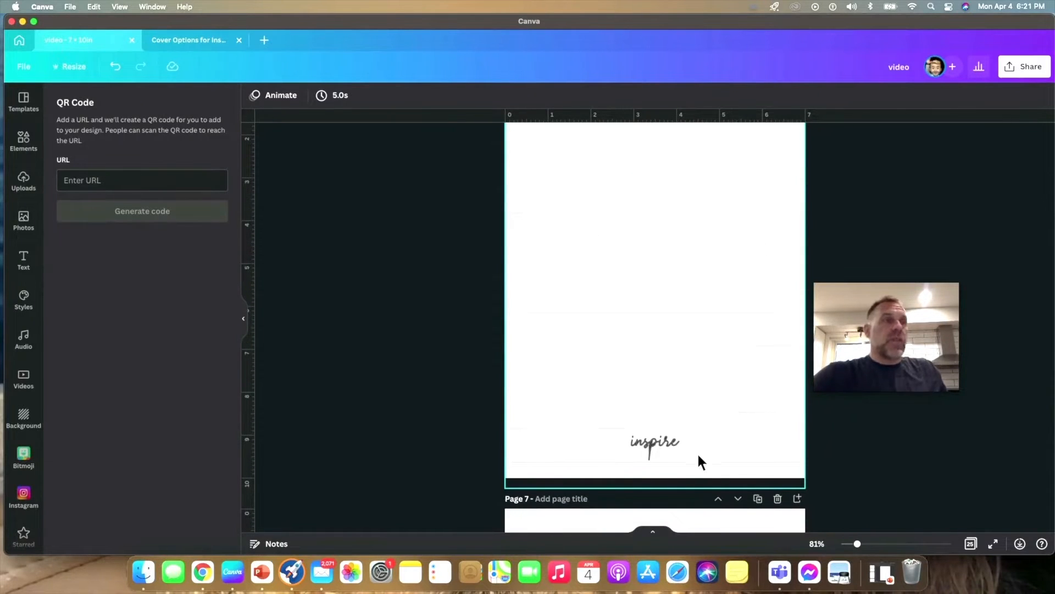
{"action": "scroll", "coordinate": [687, 453], "scroll_direction": "down", "scroll_amount": 12}
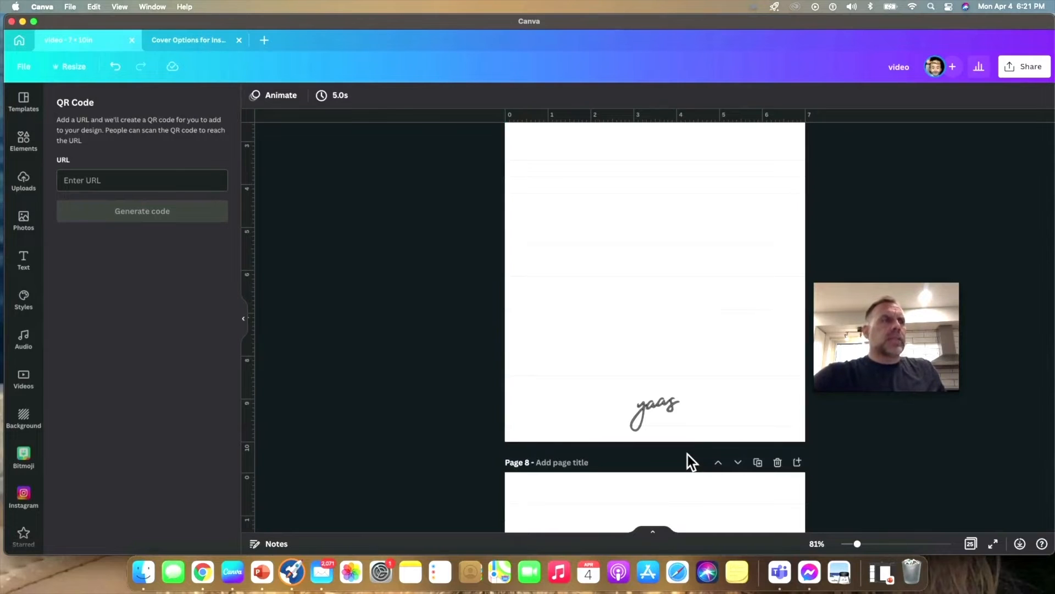
{"action": "scroll", "coordinate": [688, 454], "scroll_direction": "down", "scroll_amount": 10}
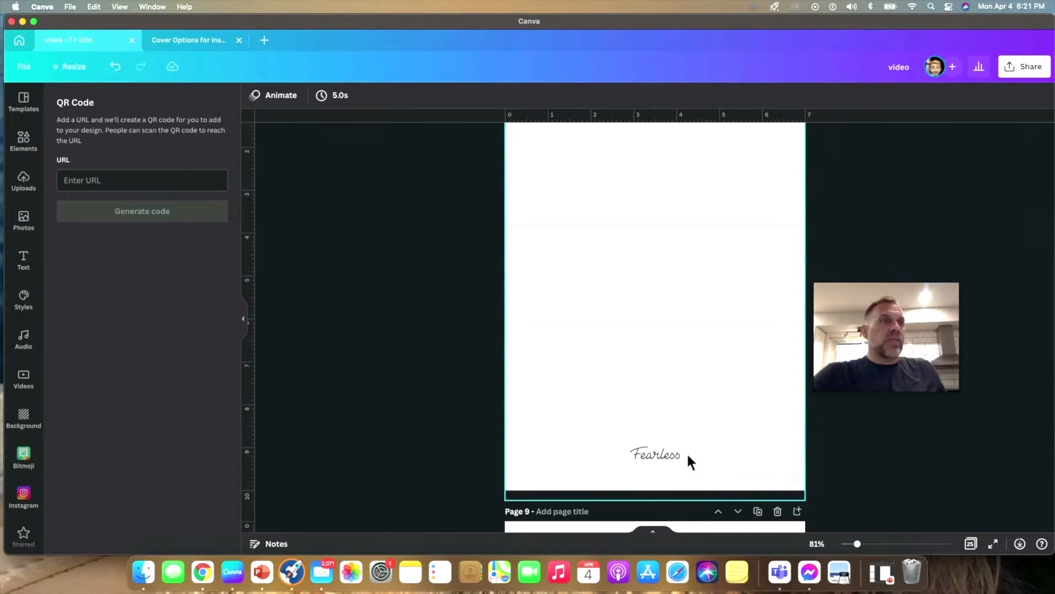
Look through the journal from the page 5 coloring design and the lined writing pages to the coloring pages 17 to 20.
{"action": "scroll", "coordinate": [687, 459], "scroll_direction": "down", "scroll_amount": 8}
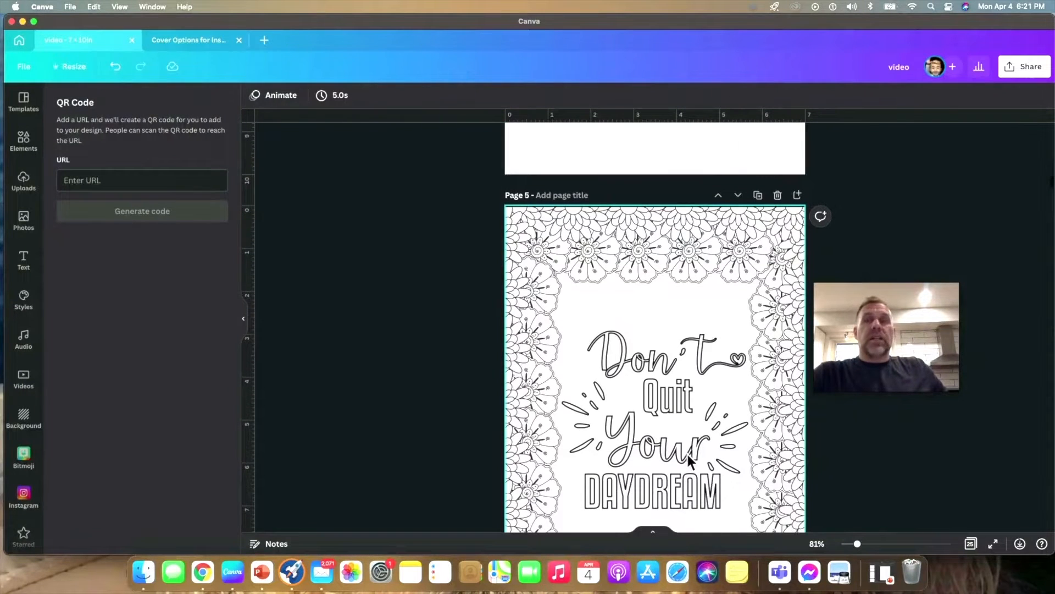
{"action": "scroll", "coordinate": [687, 455], "scroll_direction": "down", "scroll_amount": 20}
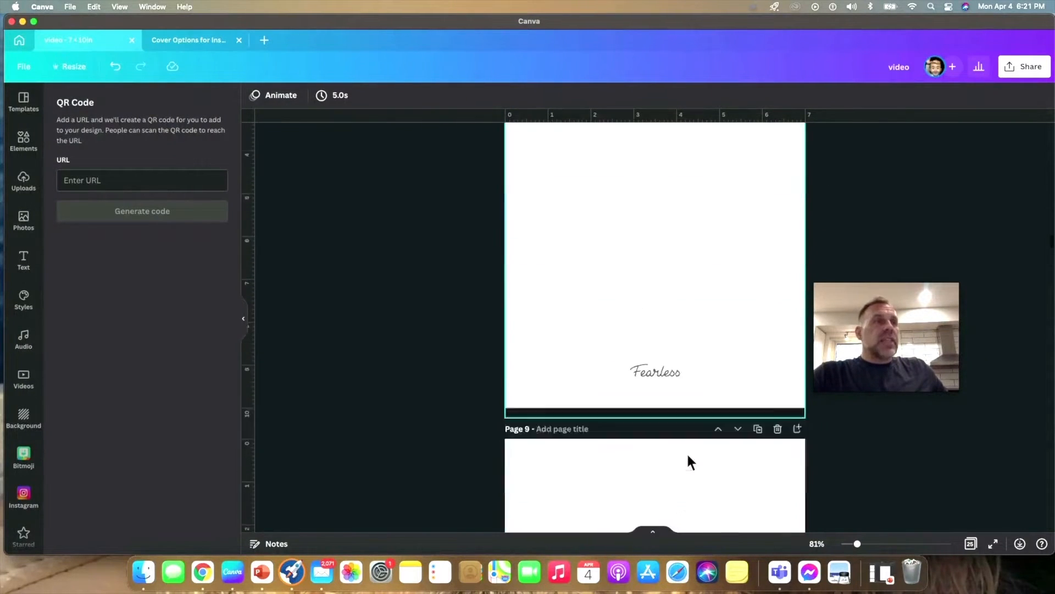
{"action": "scroll", "coordinate": [687, 451], "scroll_direction": "down", "scroll_amount": 20}
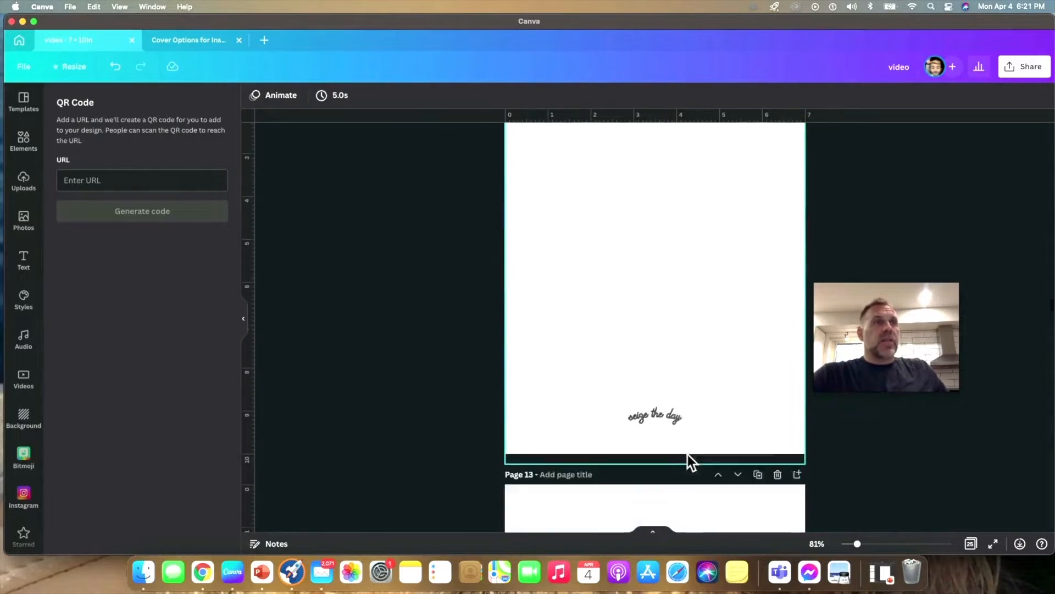
{"action": "scroll", "coordinate": [687, 462], "scroll_direction": "down", "scroll_amount": 20}
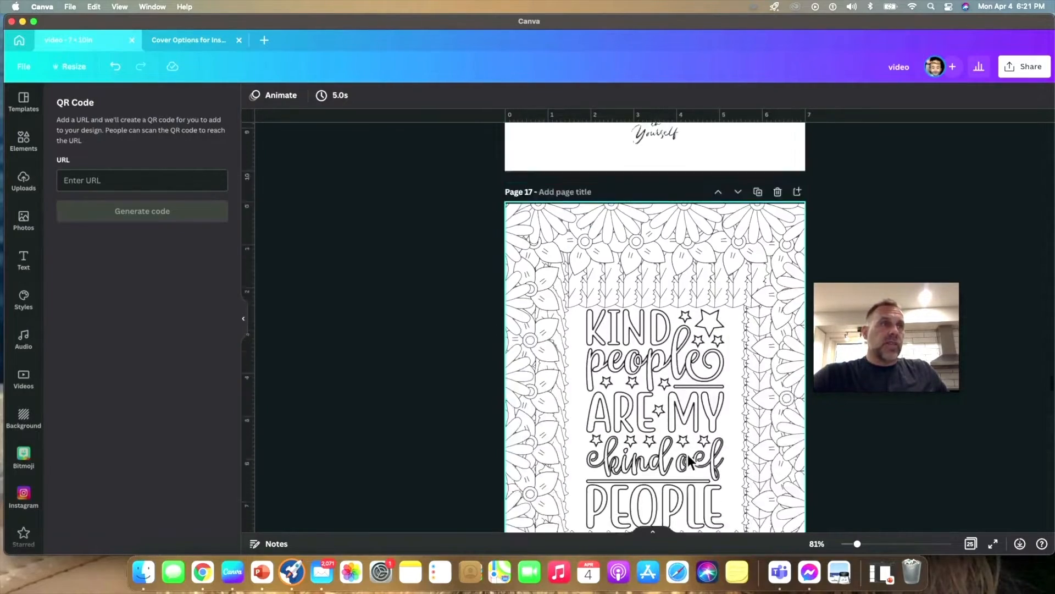
{"action": "scroll", "coordinate": [688, 457], "scroll_direction": "down", "scroll_amount": 20}
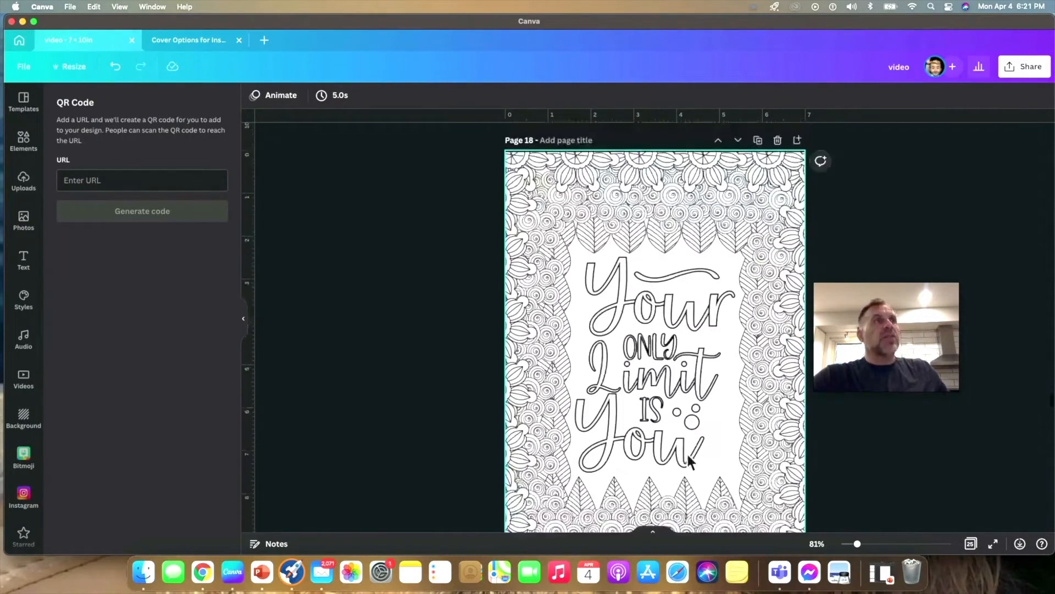
{"action": "scroll", "coordinate": [687, 460], "scroll_direction": "down", "scroll_amount": 20}
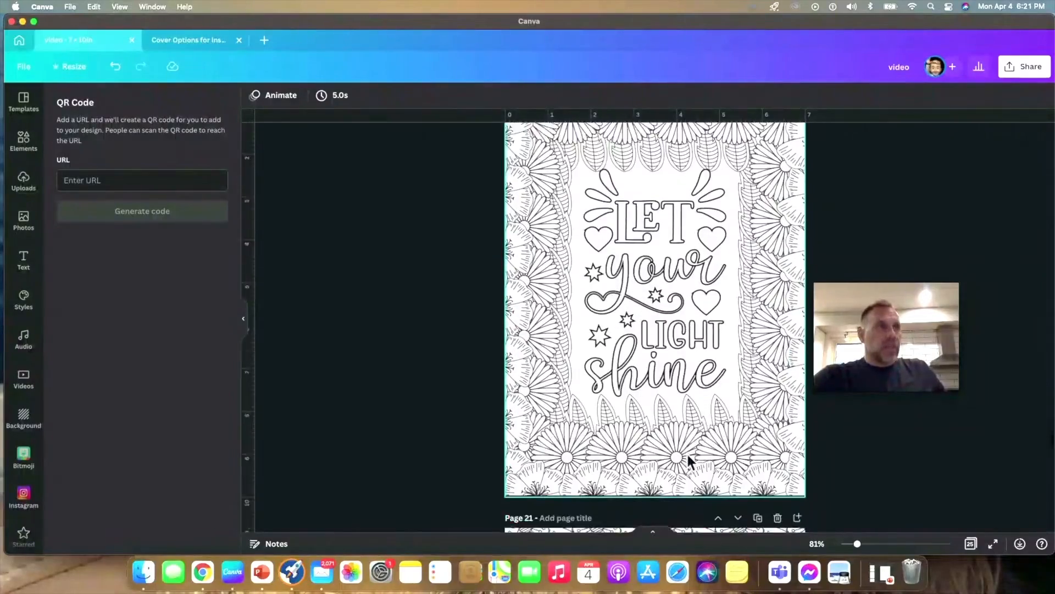
Look through the remaining coloring pages from page 21 to the end of the journal and return to page 1.
{"action": "scroll", "coordinate": [688, 459], "scroll_direction": "down", "scroll_amount": 20}
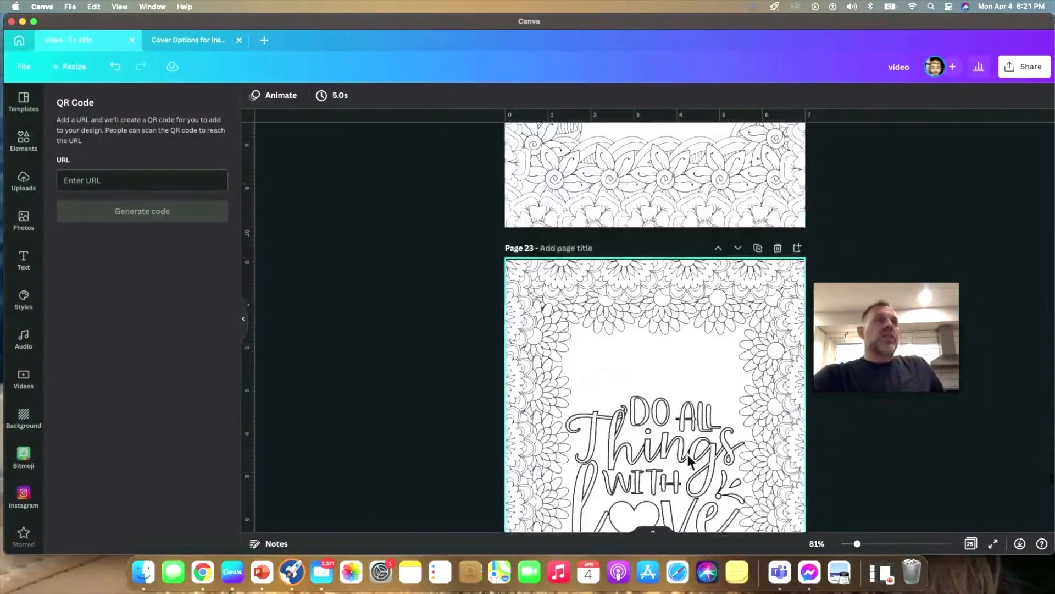
{"action": "scroll", "coordinate": [688, 447], "scroll_direction": "down", "scroll_amount": 10}
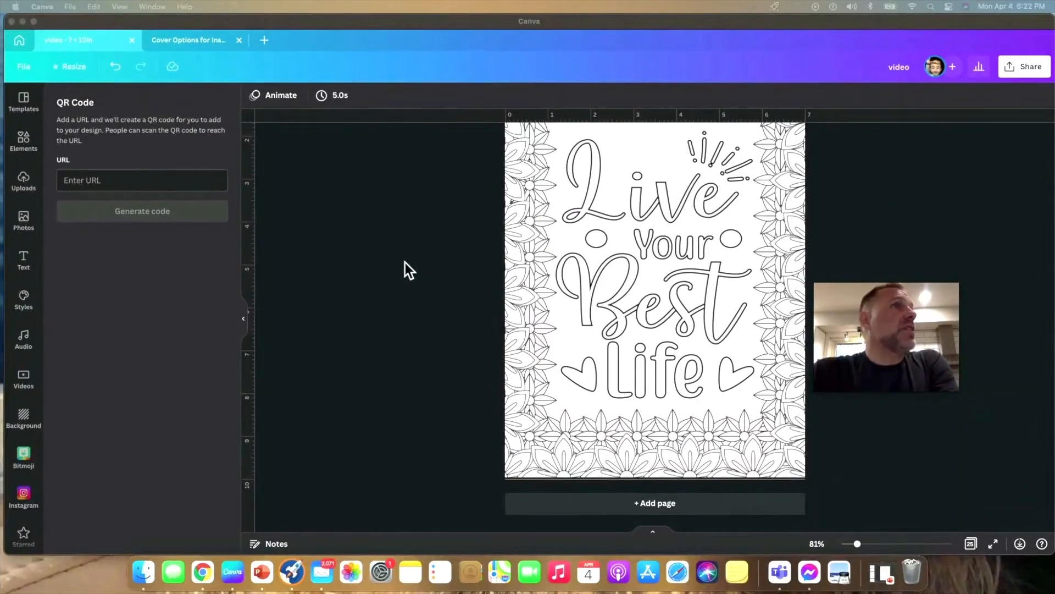
{"action": "scroll", "coordinate": [405, 262], "scroll_direction": "down", "scroll_amount": 10}
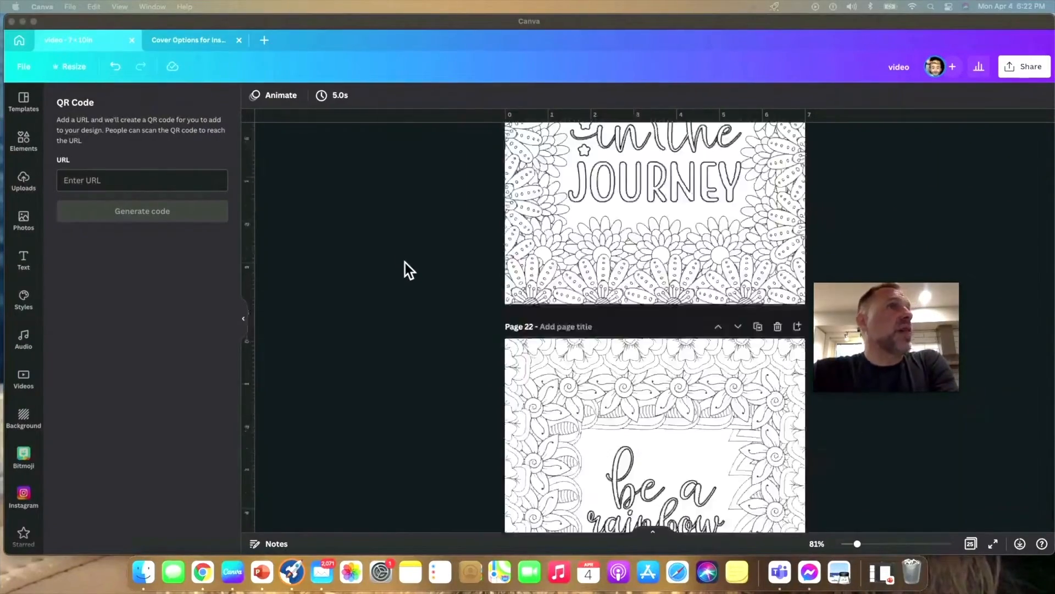
{"action": "scroll", "coordinate": [405, 262], "scroll_direction": "up", "scroll_amount": 10}
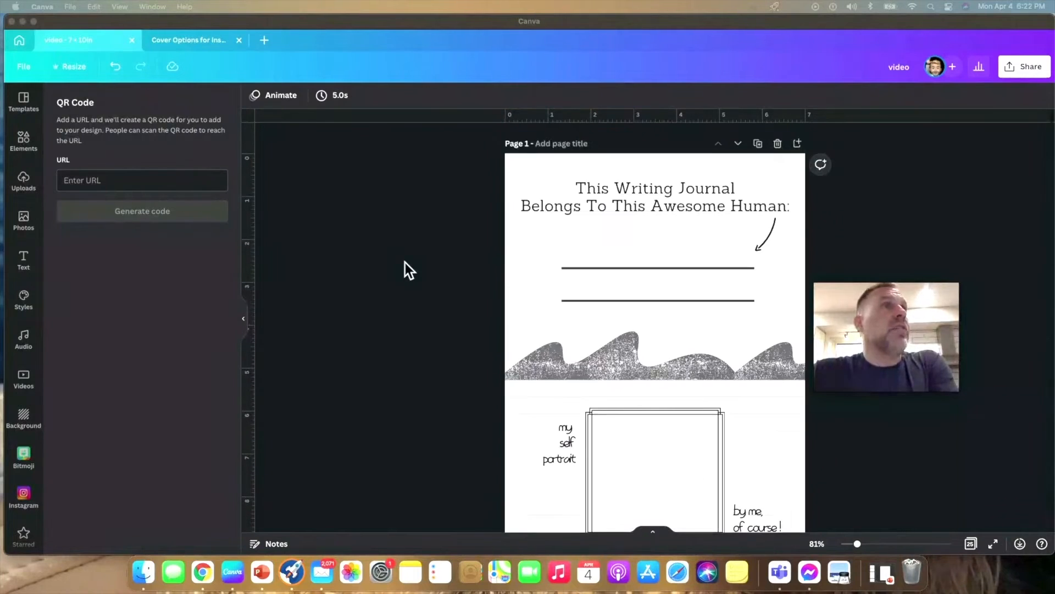
Download all 25 pages of the journal interior as PNG files.
{"action": "left_click", "coordinate": [1024, 66]}
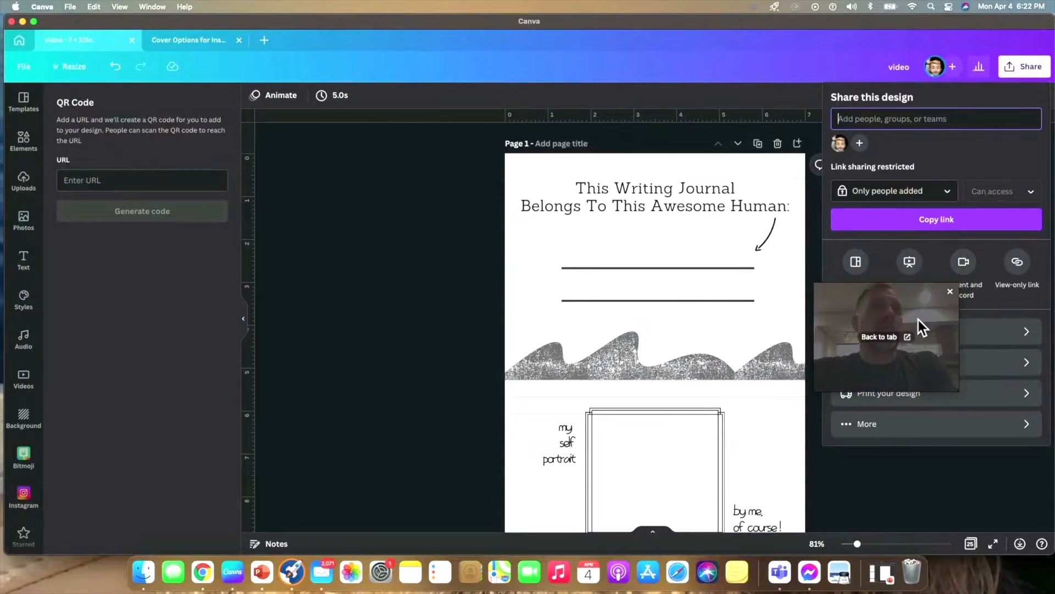
{"action": "left_click_drag", "start_coordinate": [918, 319], "coordinate": [726, 211]}
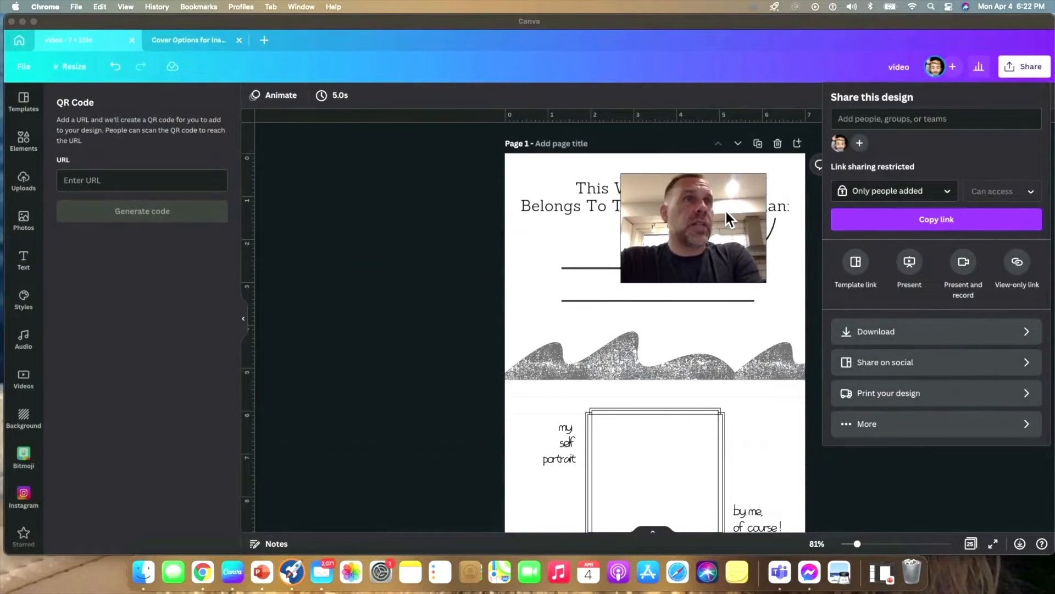
{"action": "left_click", "coordinate": [868, 334]}
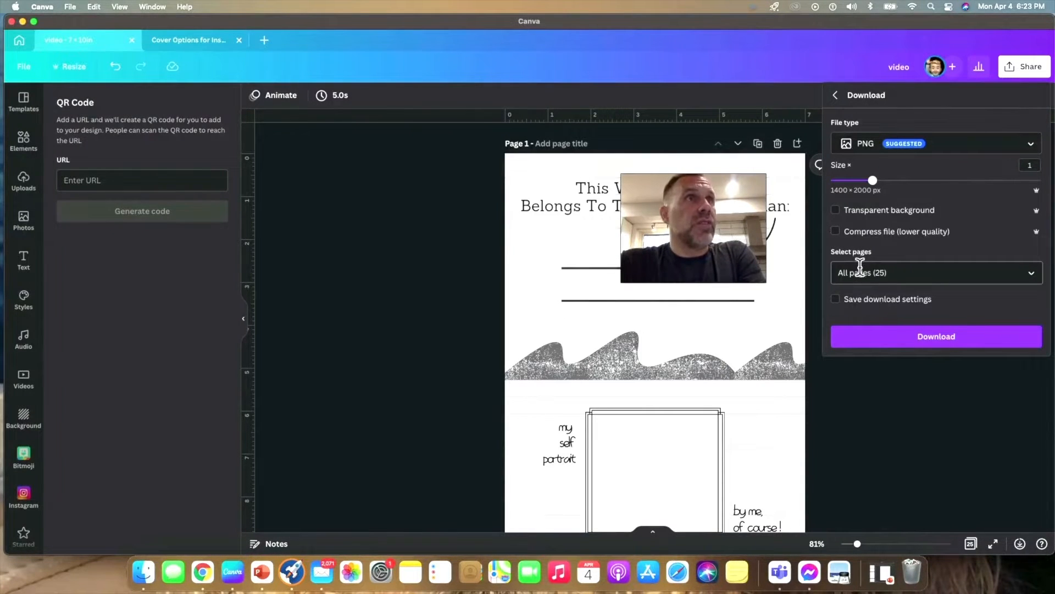
{"action": "left_click", "coordinate": [899, 337]}
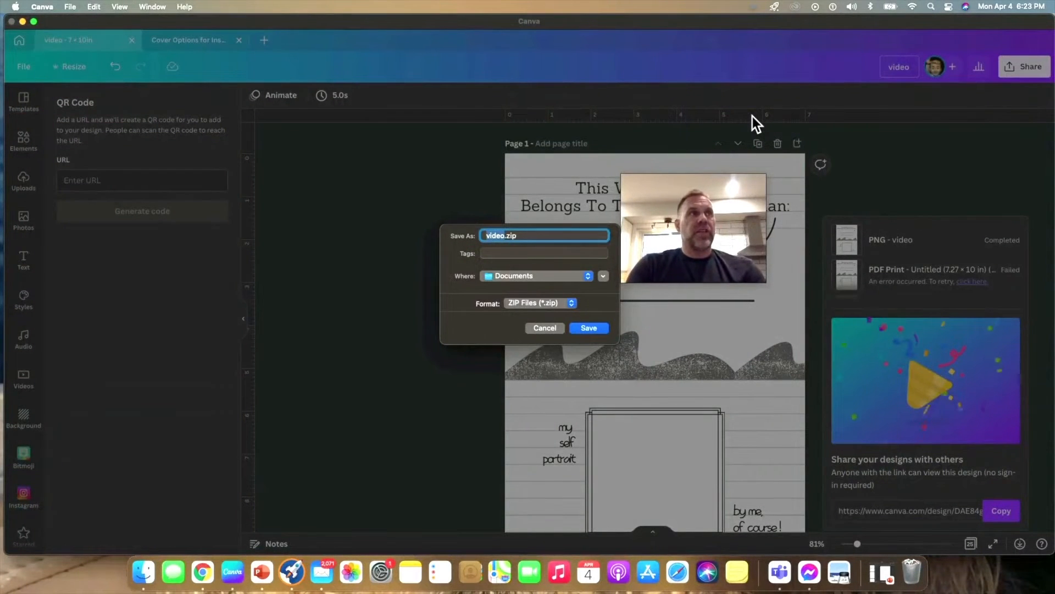
Save the downloaded ZIP file in Documents under the name "Inspirational Journal Interior".
{"action": "type", "text": "Inspirational"}
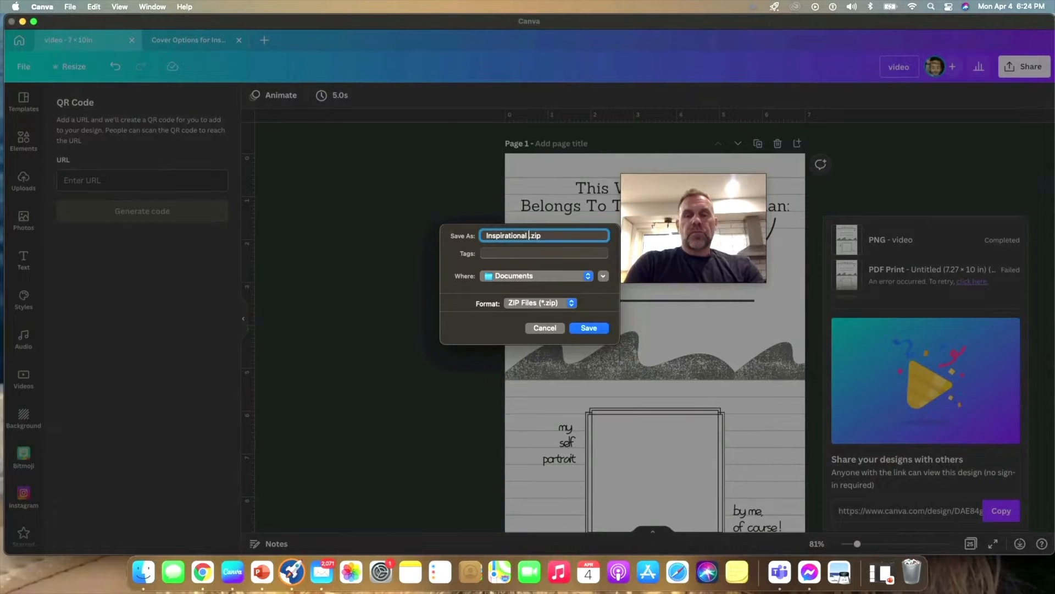
{"action": "type", "text": " Journal"}
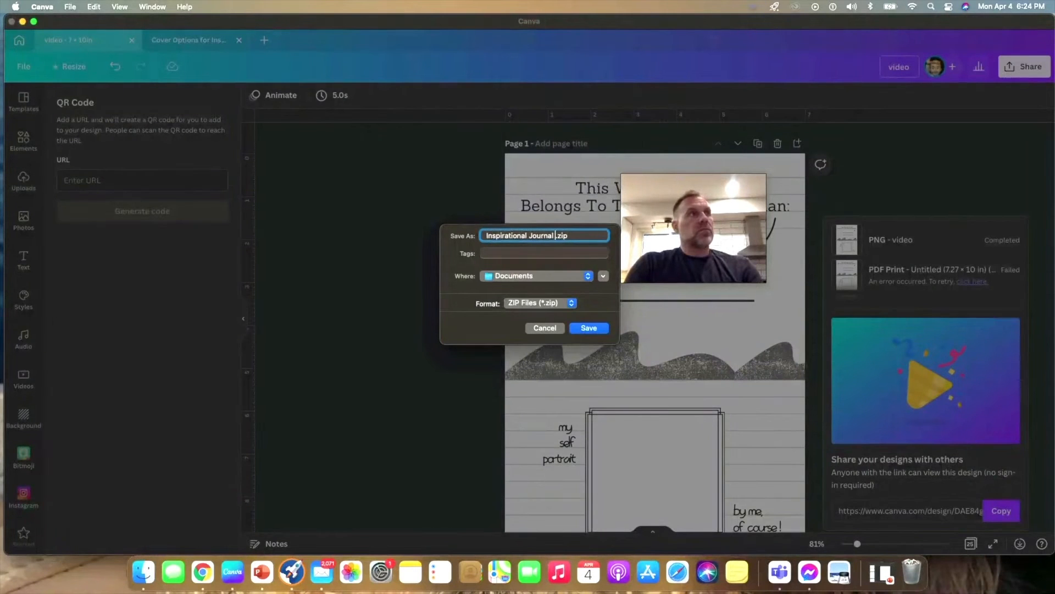
{"action": "type", "text": " Interior"}
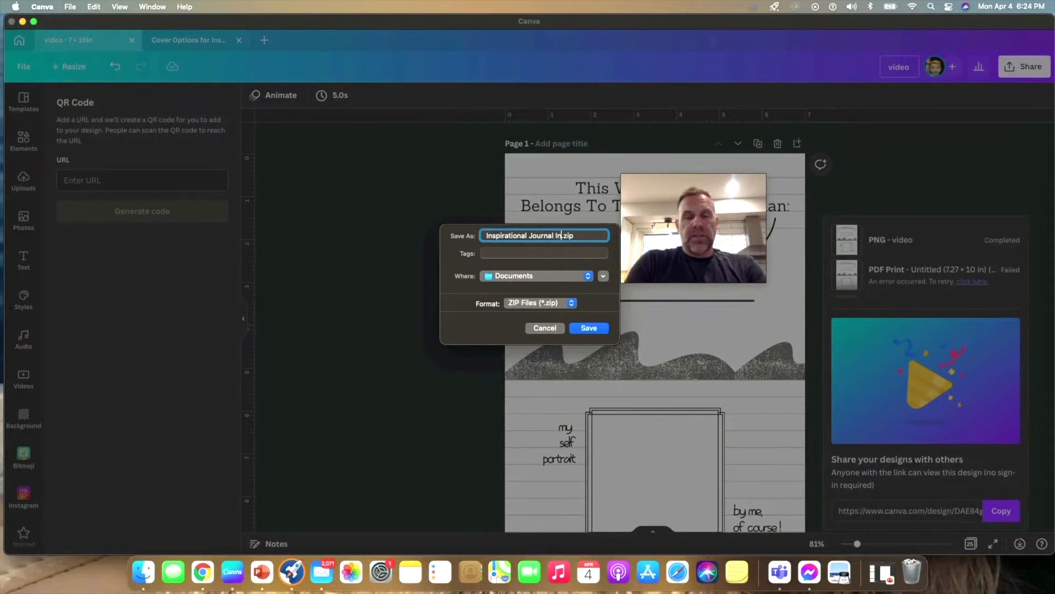
{"action": "left_click", "coordinate": [585, 330]}
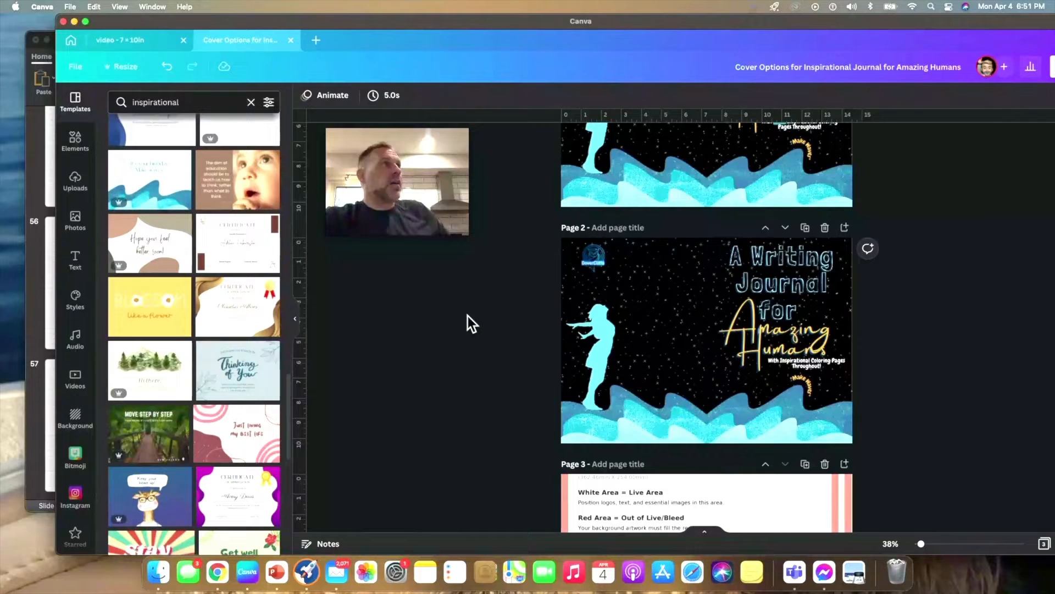
Compare the two journal cover options and delete the first option and the cover template page, keeping only the outlined-title cover.
{"action": "scroll", "coordinate": [469, 313], "scroll_direction": "up", "scroll_amount": 3}
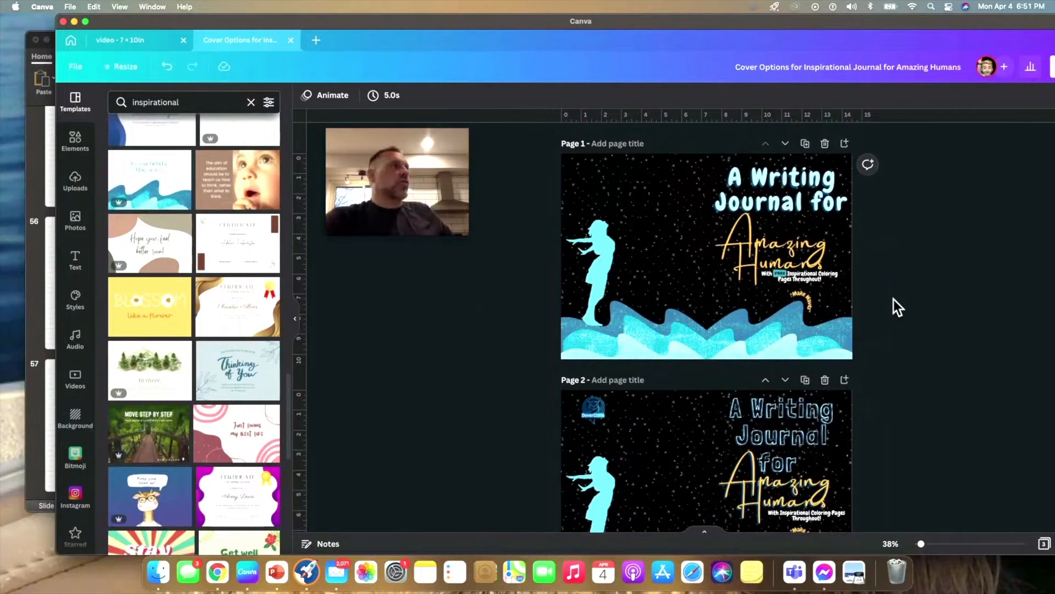
{"action": "scroll", "coordinate": [893, 299], "scroll_direction": "down", "scroll_amount": 1}
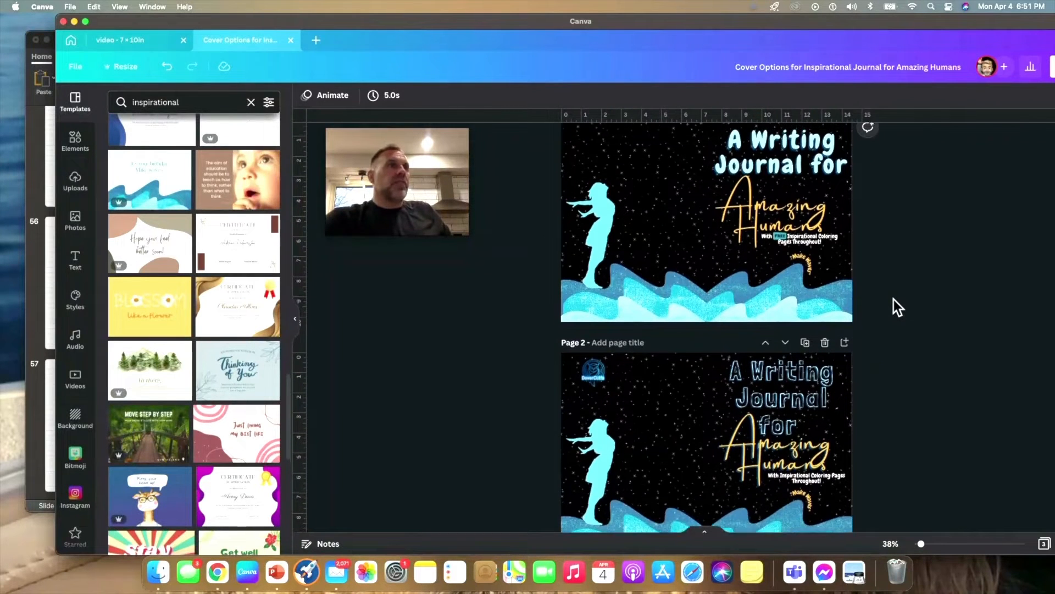
{"action": "scroll", "coordinate": [894, 299], "scroll_direction": "down", "scroll_amount": 2}
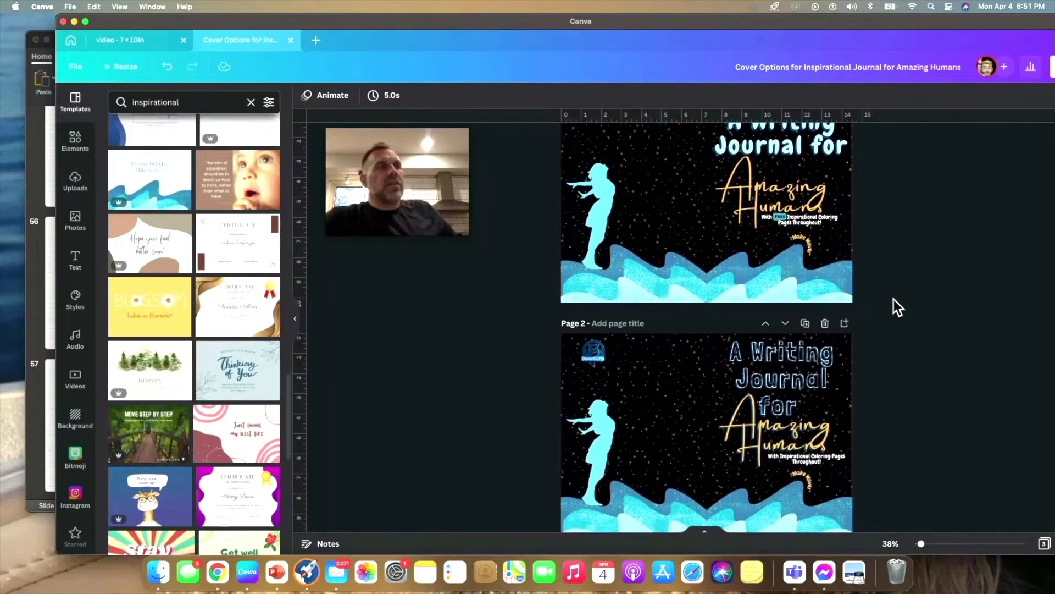
{"action": "scroll", "coordinate": [894, 299], "scroll_direction": "up", "scroll_amount": 2}
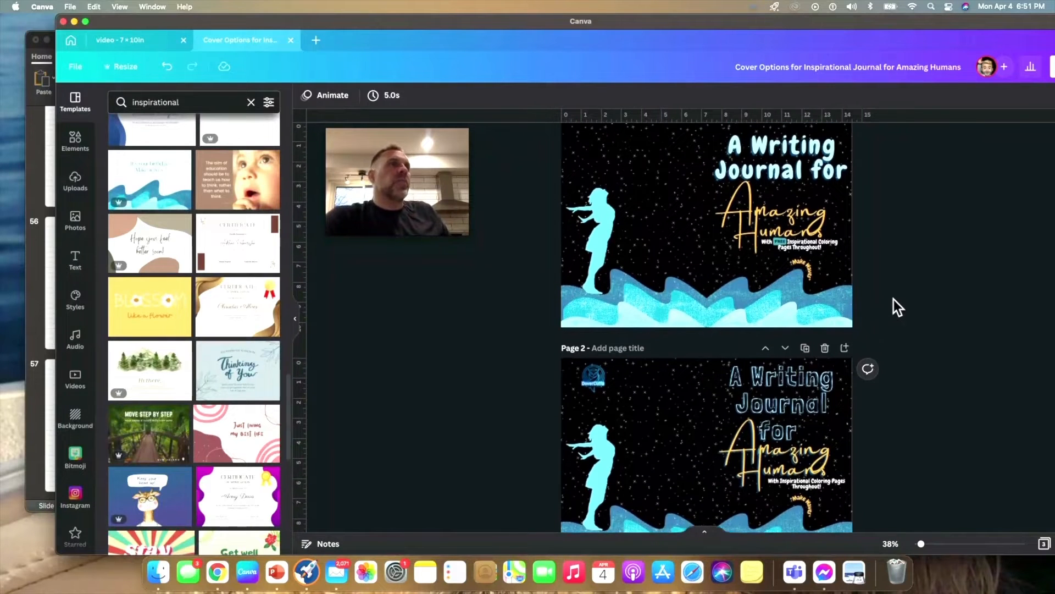
{"action": "scroll", "coordinate": [893, 299], "scroll_direction": "up", "scroll_amount": 1}
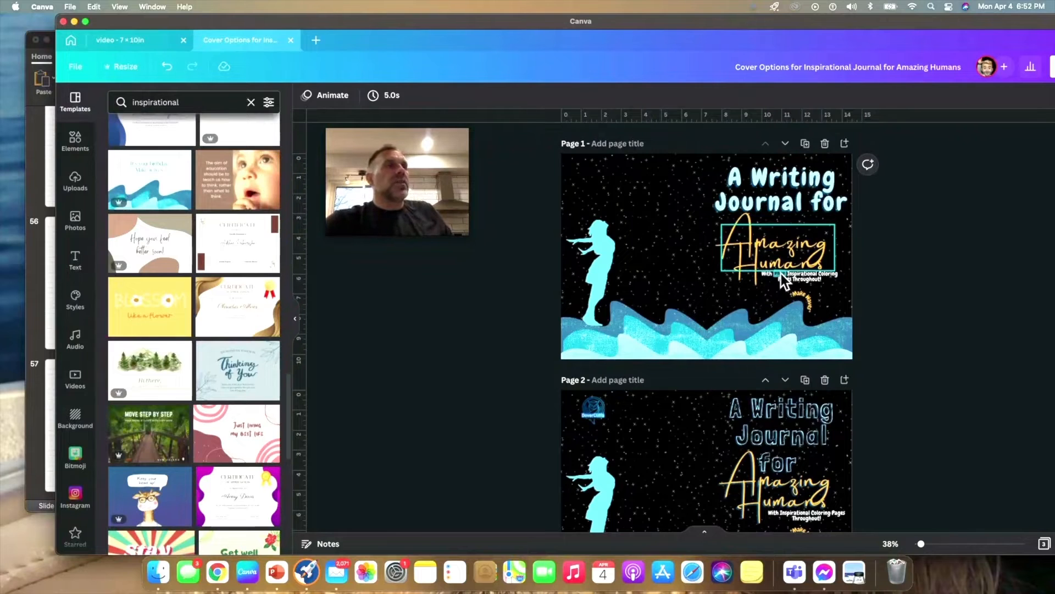
{"action": "left_click", "coordinate": [825, 144]}
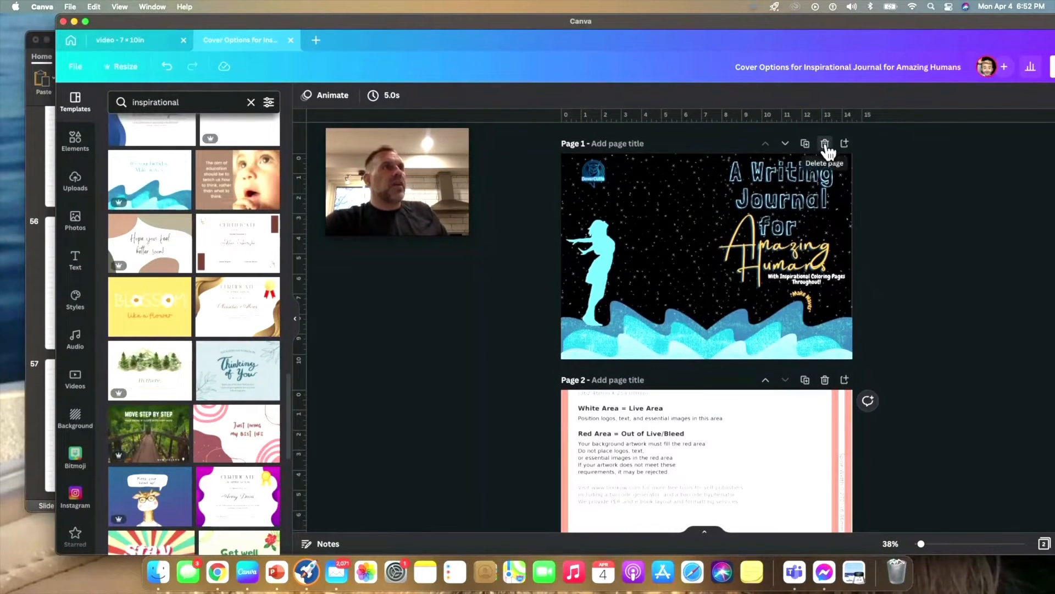
{"action": "left_click", "coordinate": [824, 380]}
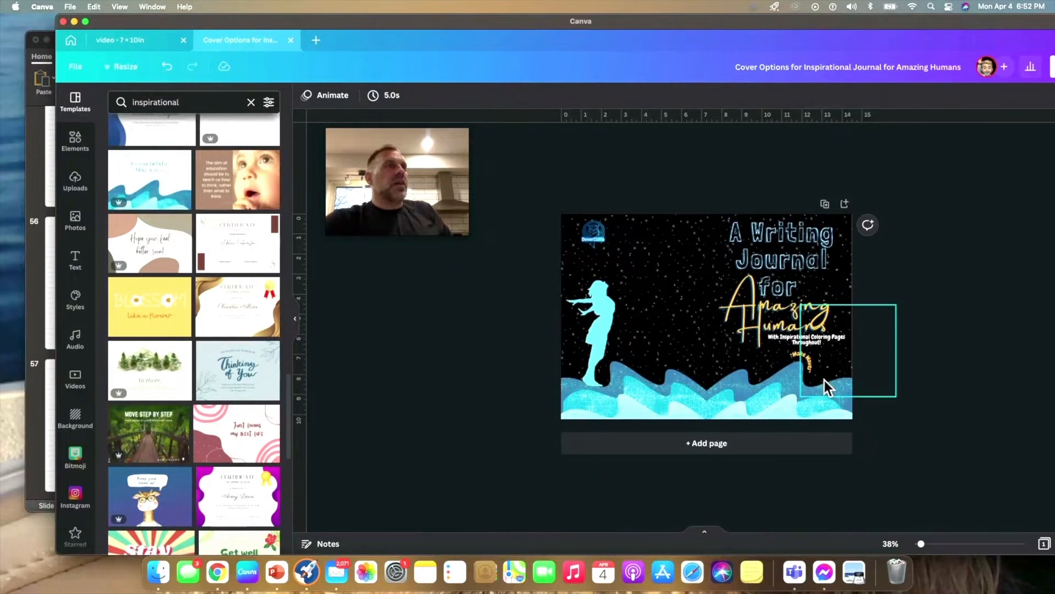
Try layering another recently used blue wave graphic along the bottom edge of the front cover, and remove it.
{"action": "left_click", "coordinate": [925, 544]}
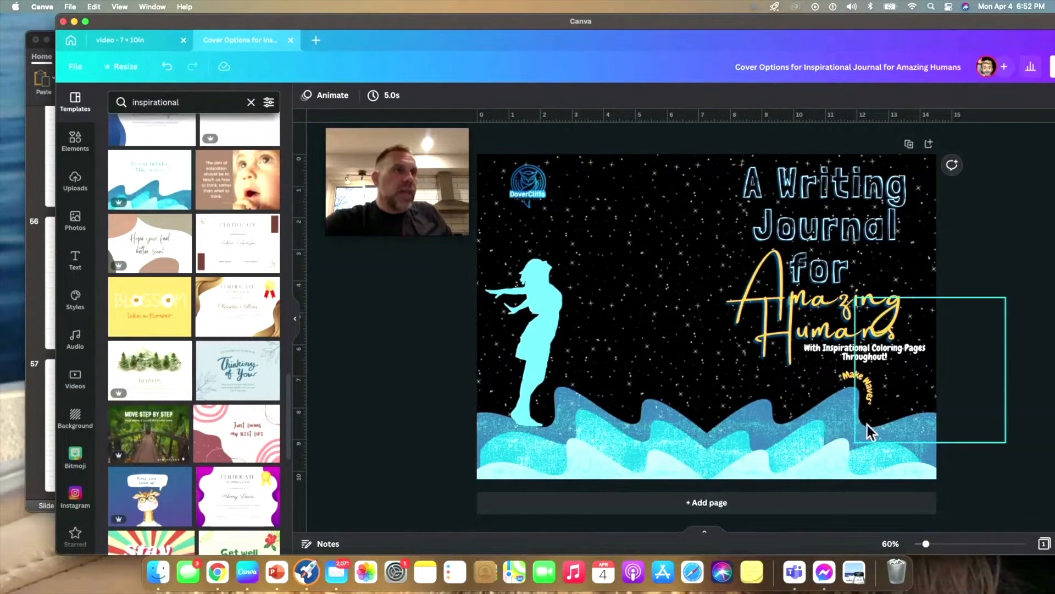
{"action": "left_click", "coordinate": [72, 142]}
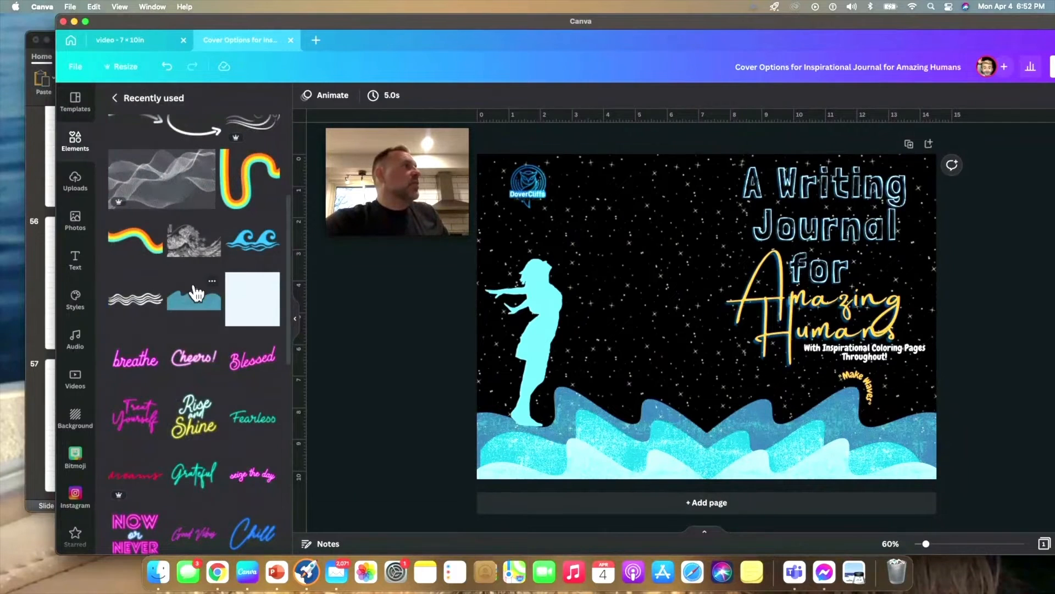
{"action": "scroll", "coordinate": [196, 286], "scroll_direction": "up", "scroll_amount": 1}
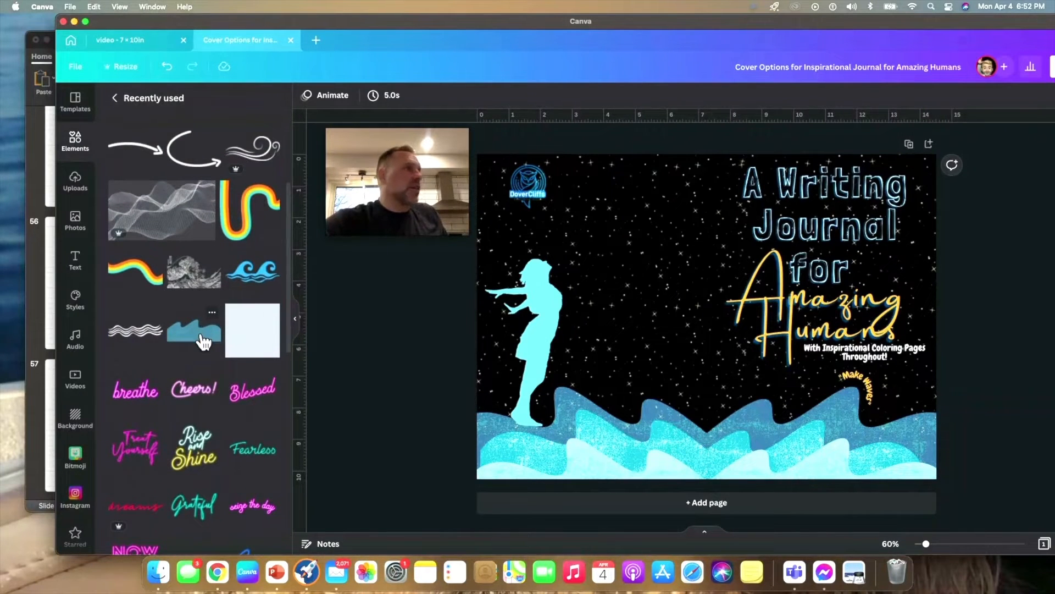
{"action": "left_click", "coordinate": [203, 342]}
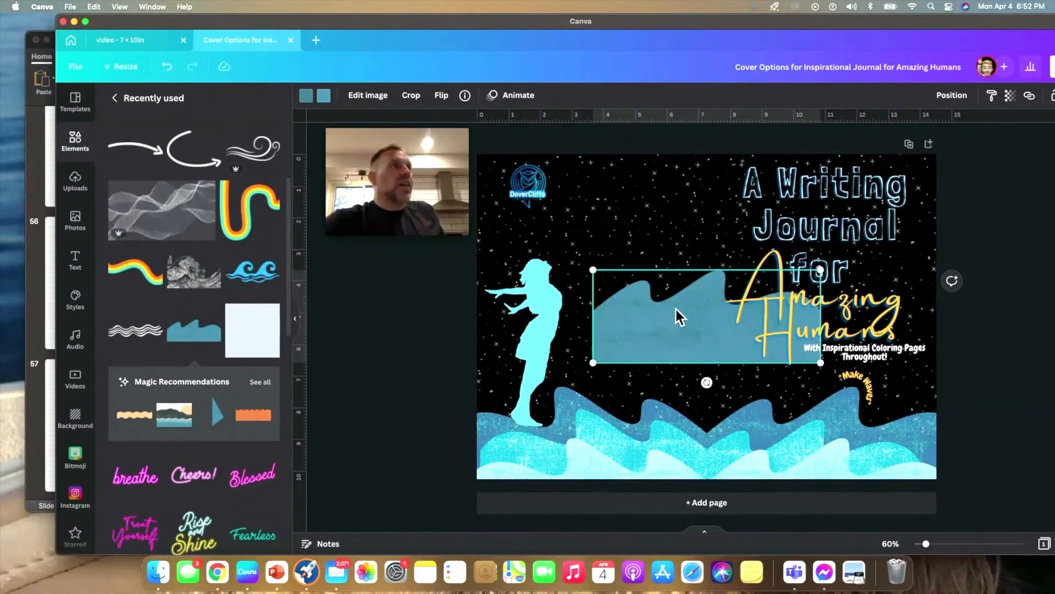
{"action": "left_click_drag", "start_coordinate": [677, 333], "coordinate": [798, 503]}
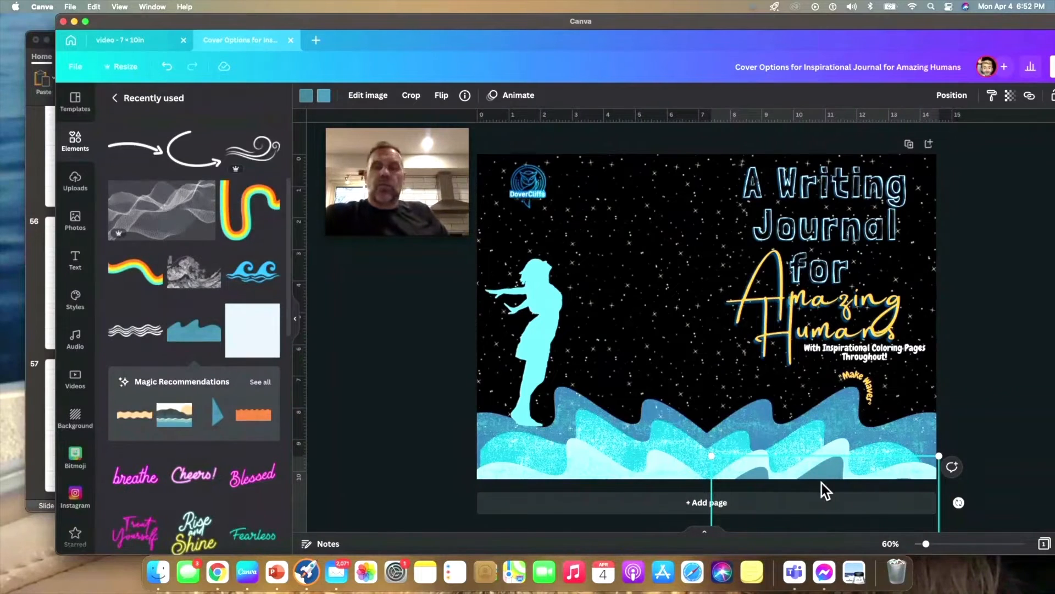
{"action": "key", "text": "Delete"}
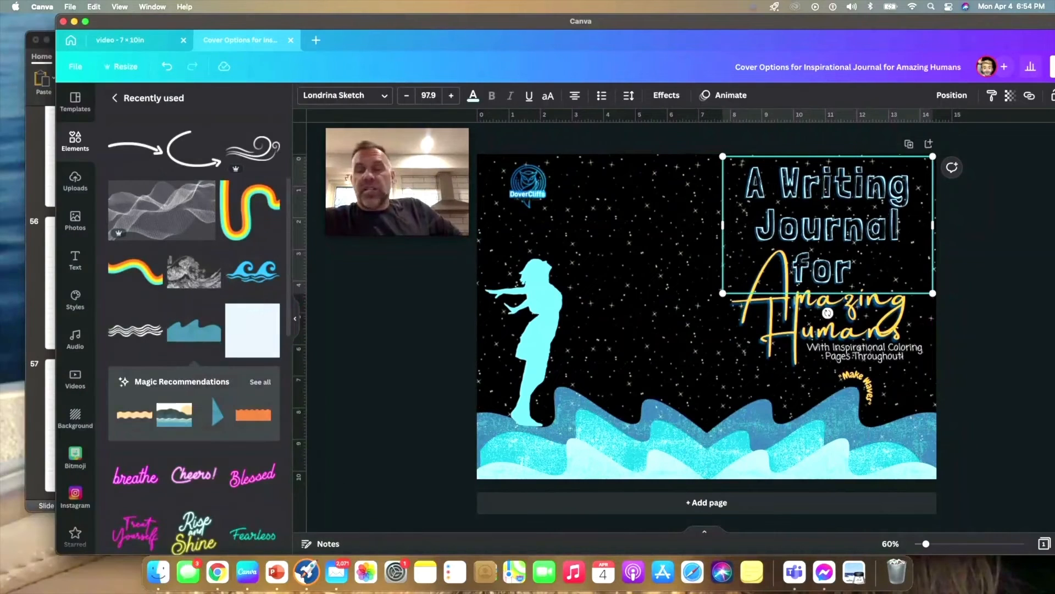
Nudge the "A Writing Journal for" title slightly down and right on the front cover.
{"action": "left_click_drag", "start_coordinate": [828, 313], "coordinate": [830, 315]}
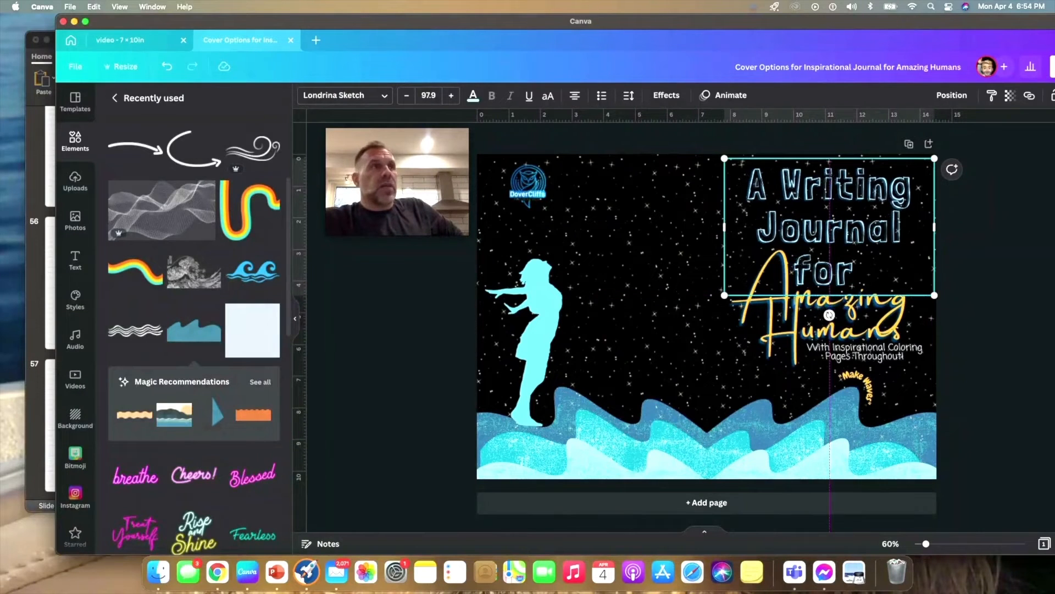
{"action": "left_click", "coordinate": [1032, 237]}
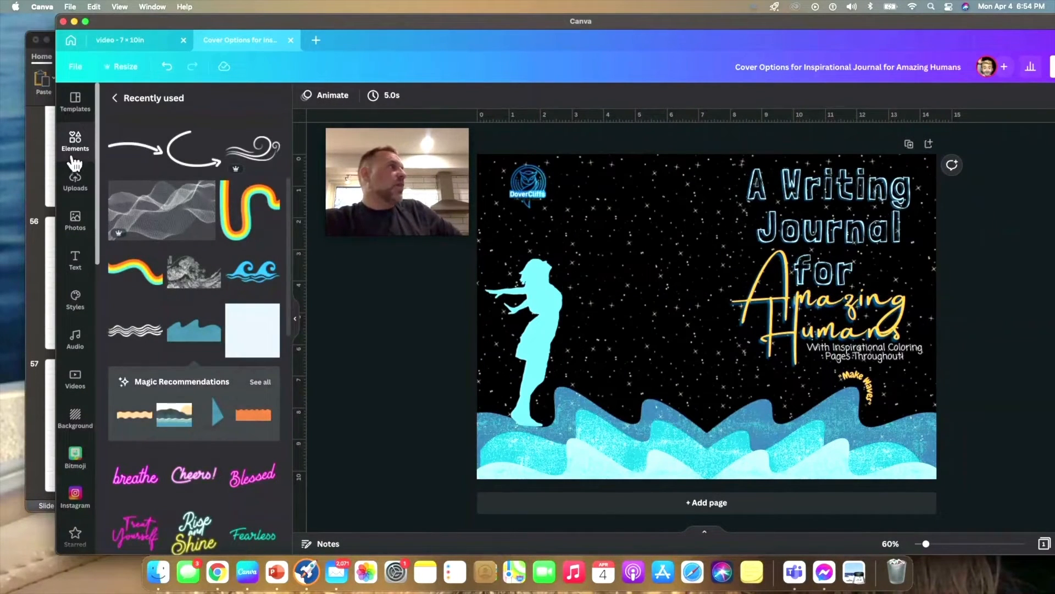
Place the uploaded 7" x 10" KDP paperback cover template over the whole cover and set its transparency to 61.
{"action": "left_click", "coordinate": [75, 179]}
{"action": "scroll", "coordinate": [167, 468], "scroll_direction": "up", "scroll_amount": 3}
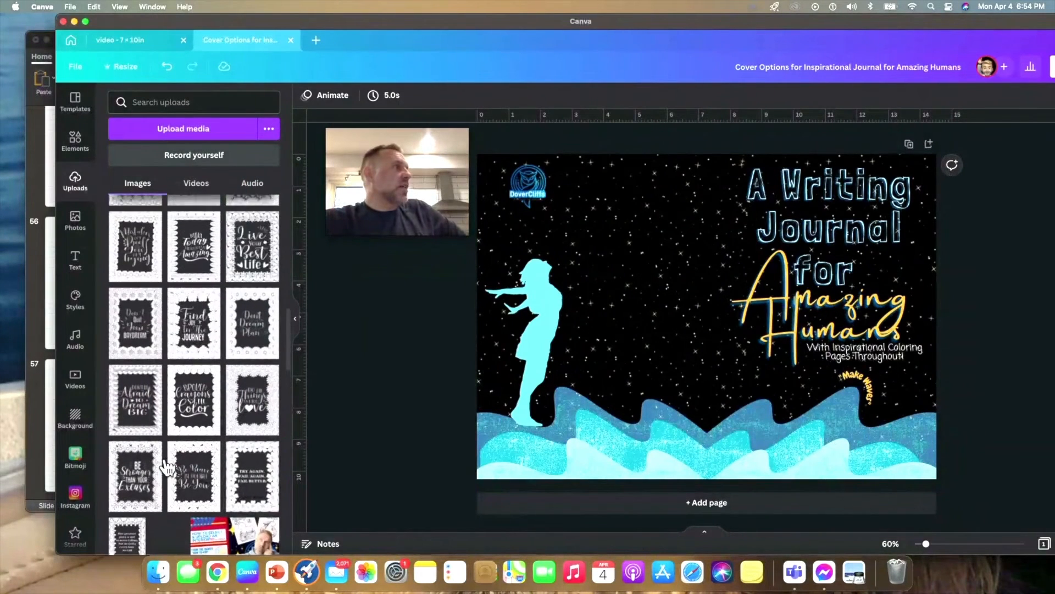
{"action": "scroll", "coordinate": [166, 467], "scroll_direction": "down", "scroll_amount": 2}
{"action": "left_click", "coordinate": [242, 480]}
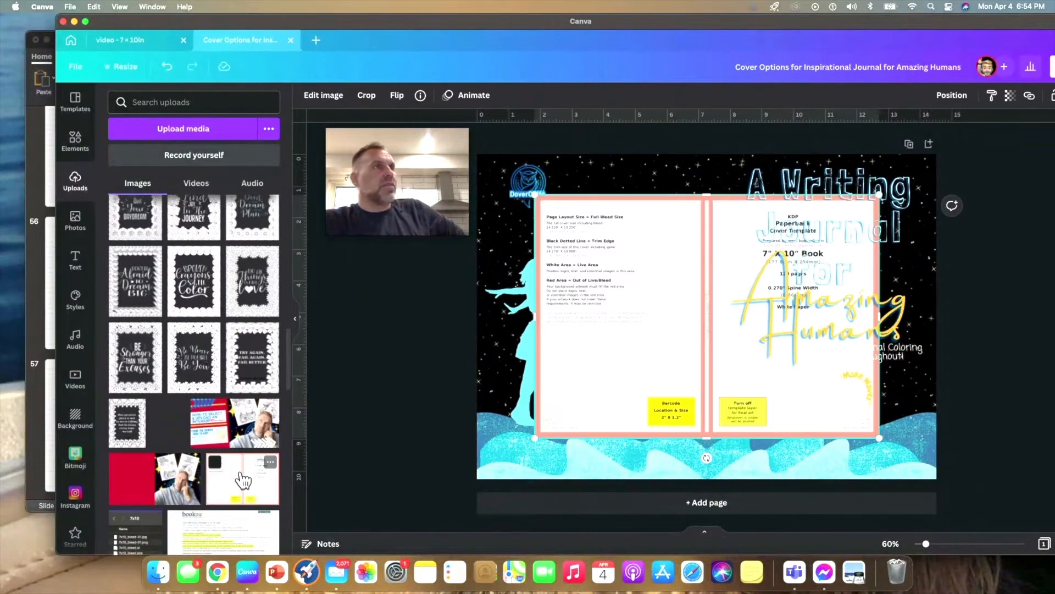
{"action": "left_click_drag", "start_coordinate": [631, 302], "coordinate": [572, 258]}
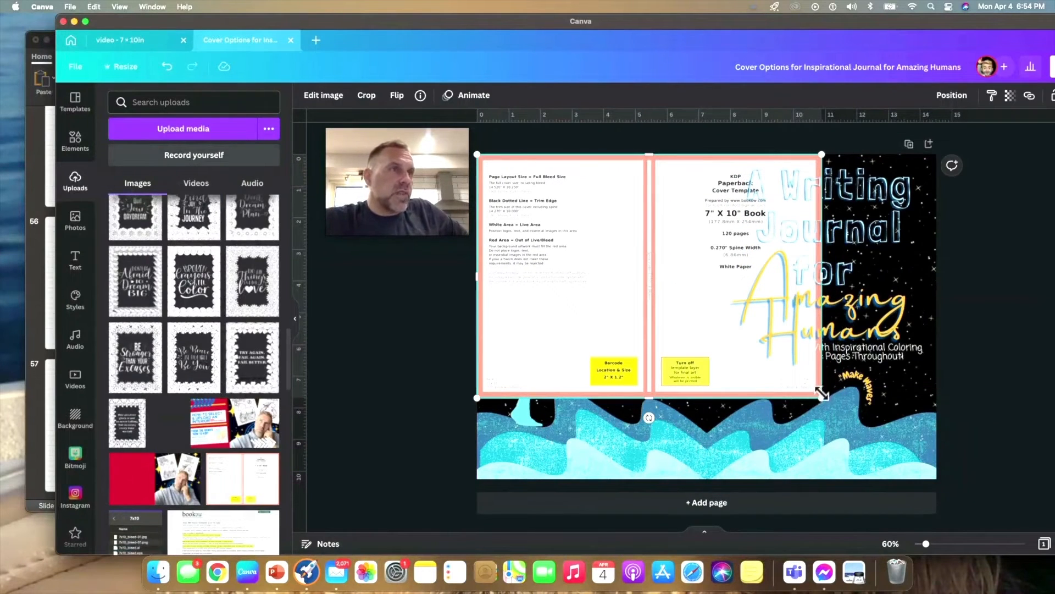
{"action": "left_click_drag", "start_coordinate": [827, 395], "coordinate": [927, 489]}
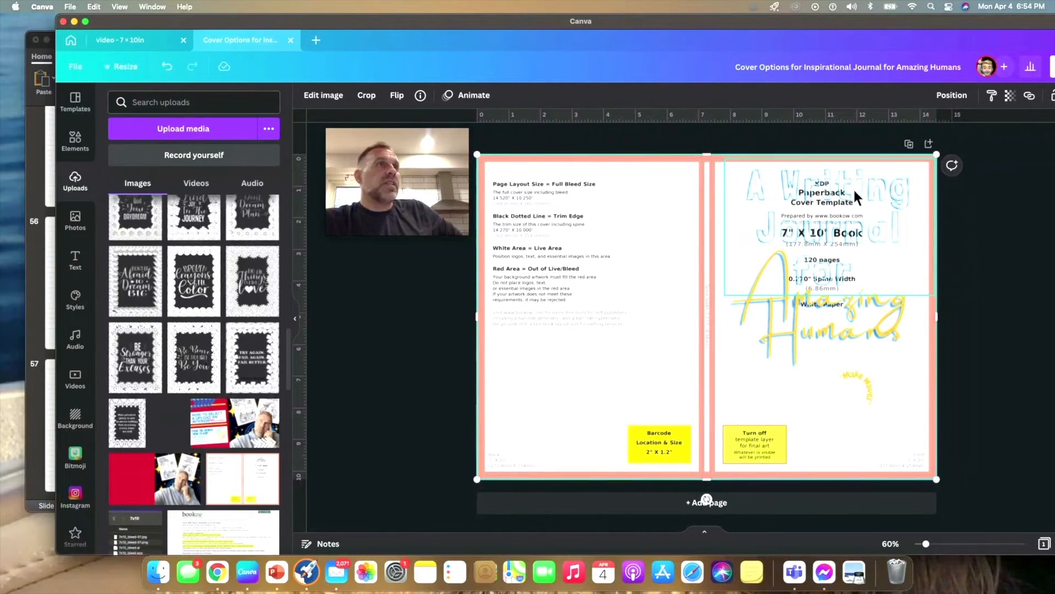
{"action": "left_click", "coordinate": [1015, 99]}
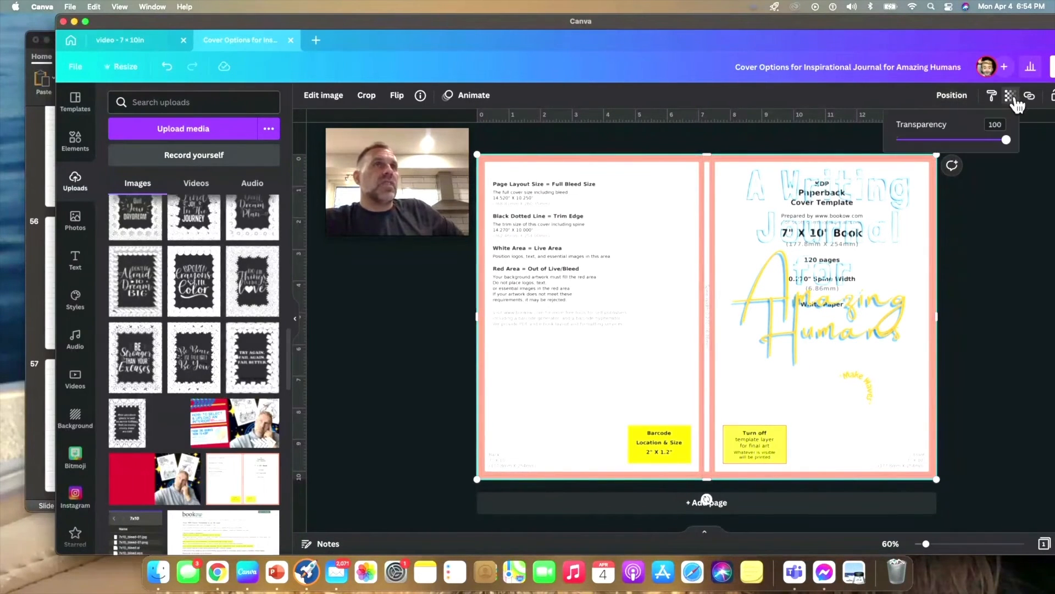
{"action": "left_click_drag", "start_coordinate": [1004, 147], "coordinate": [966, 148]}
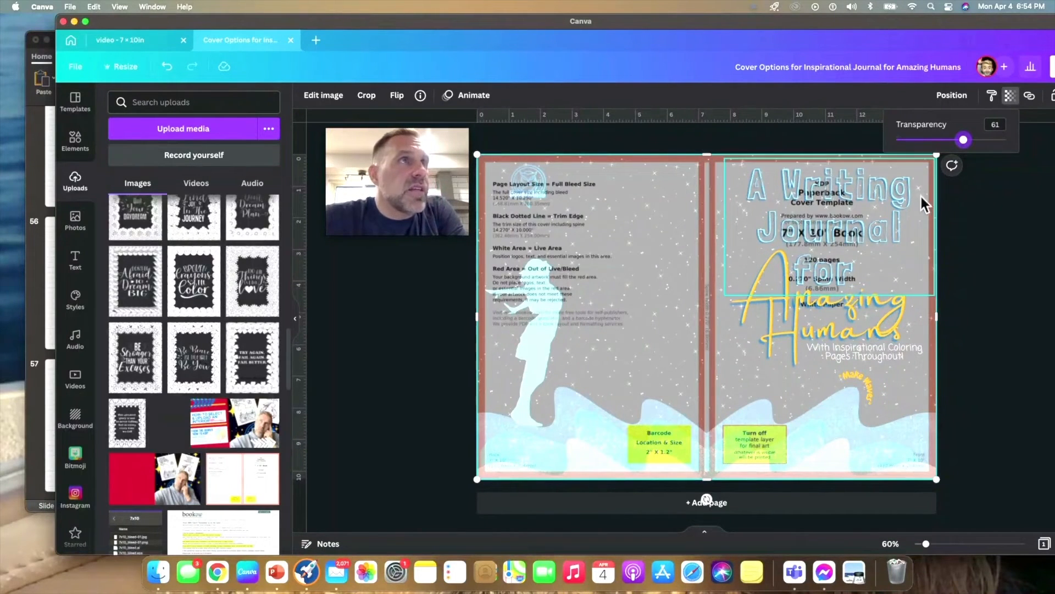
Reposition the "A Writing Journal for" and "Amazing Humans" texts so they sit centered within the template's front-cover live area.
{"action": "left_click_drag", "start_coordinate": [847, 205], "coordinate": [843, 216]}
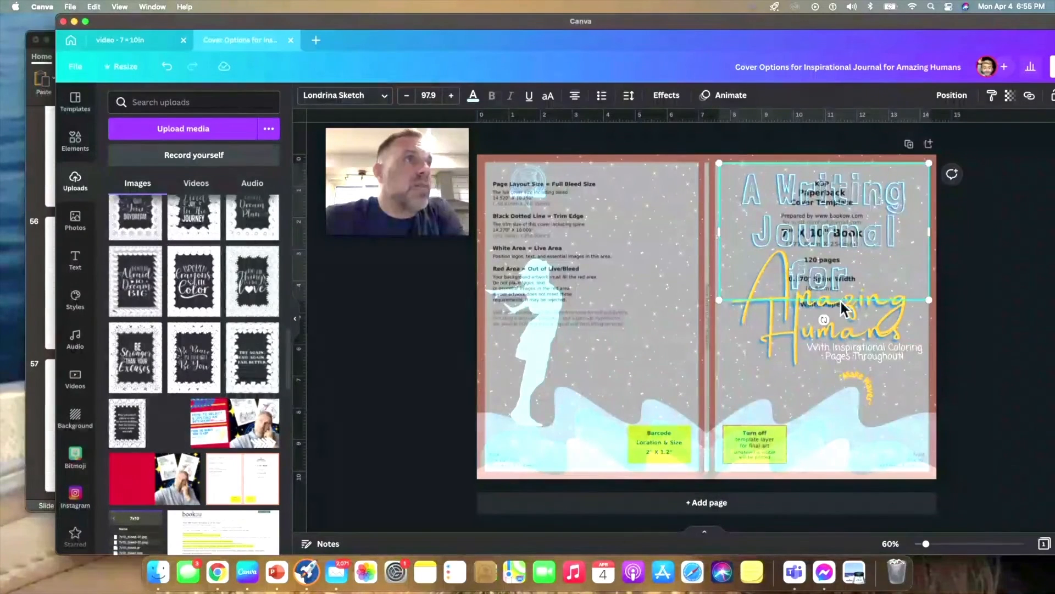
{"action": "left_click_drag", "start_coordinate": [851, 336], "coordinate": [841, 329]}
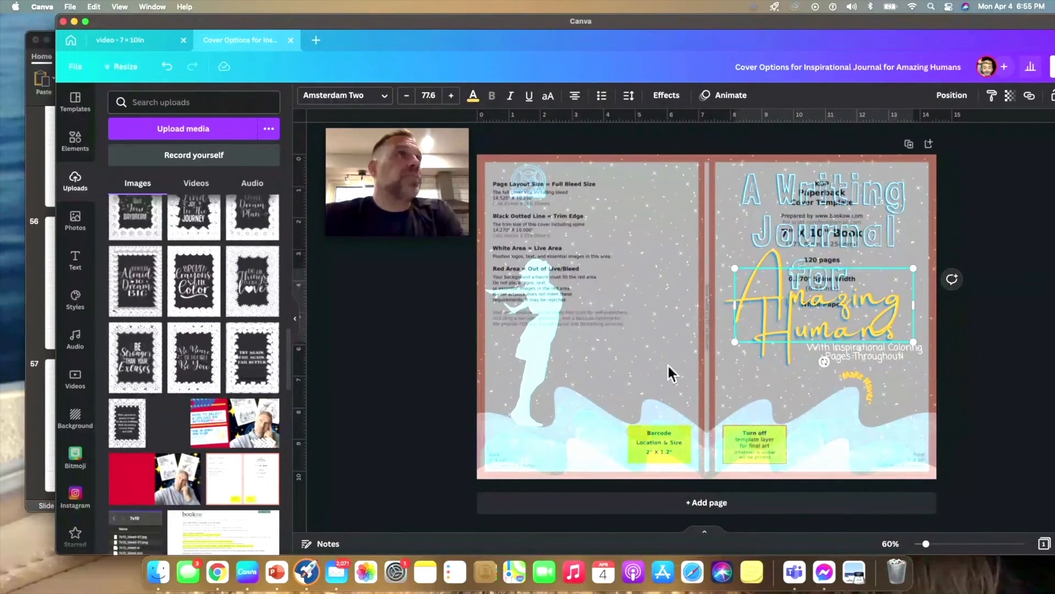
Delete the semi-transparent KDP paperback template overlay from the cover.
{"action": "left_click", "coordinate": [666, 217]}
{"action": "key", "text": "Delete"}
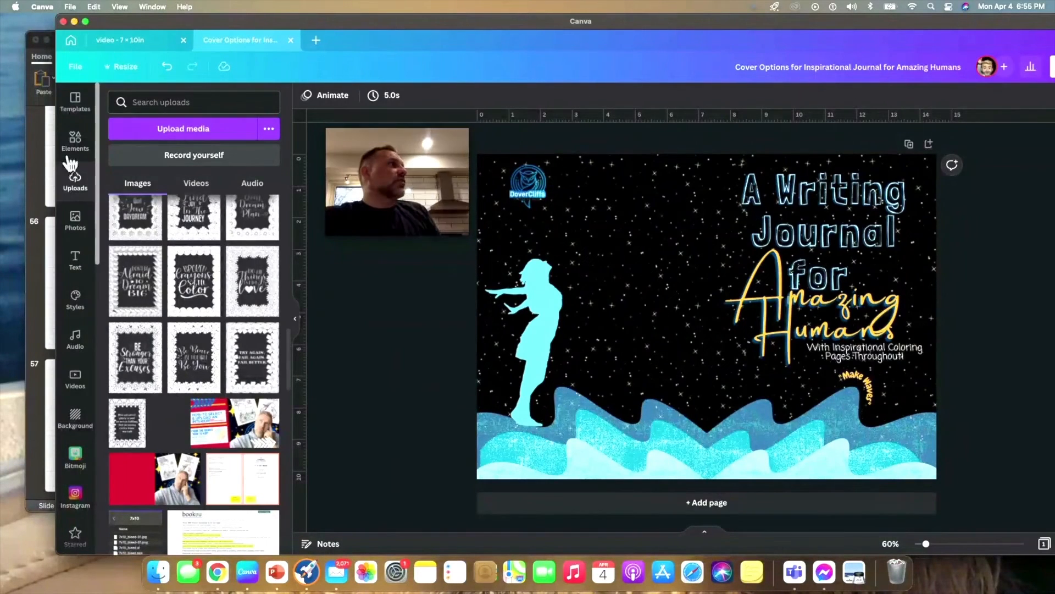
Add the recently used pale square and reshape it into a full-height vertical strip about 1.4 in wide near the spine.
{"action": "left_click", "coordinate": [77, 140]}
{"action": "left_click", "coordinate": [246, 341]}
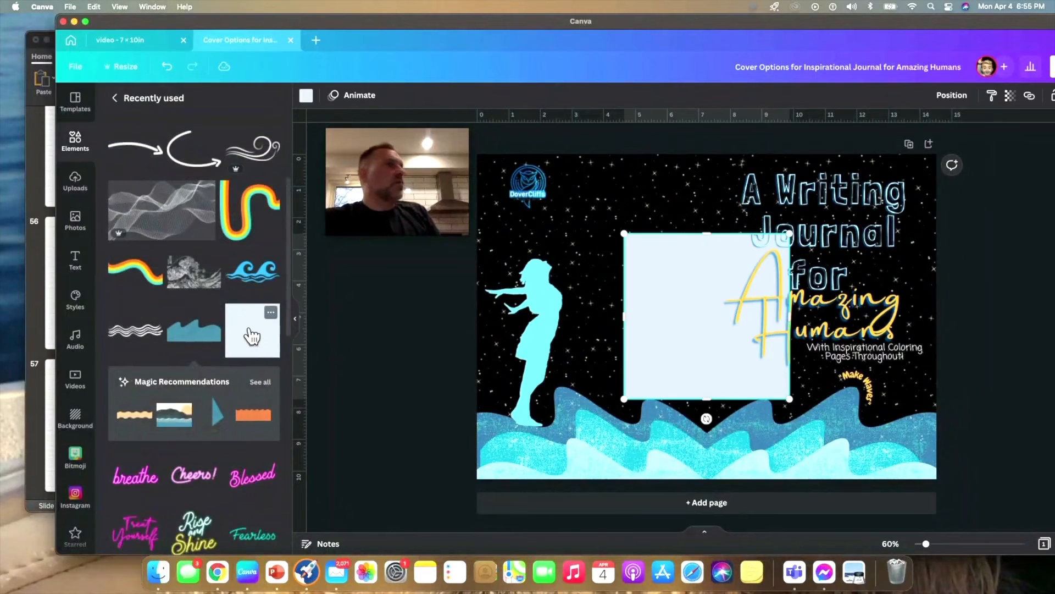
{"action": "left_click_drag", "start_coordinate": [702, 279], "coordinate": [701, 200]}
{"action": "left_click_drag", "start_coordinate": [707, 319], "coordinate": [709, 531]}
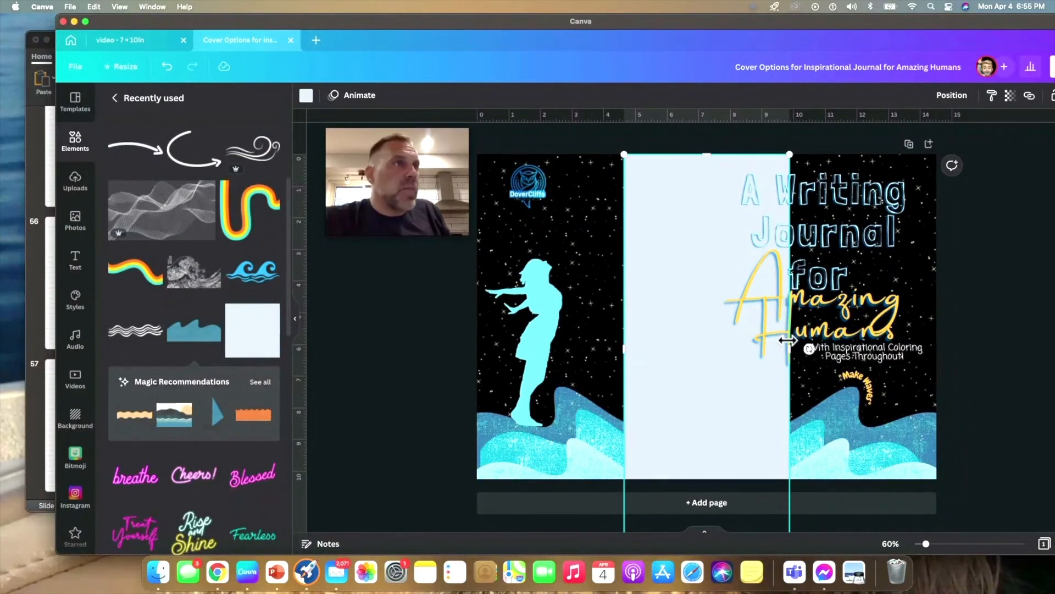
{"action": "left_click_drag", "start_coordinate": [789, 345], "coordinate": [710, 346]}
{"action": "left_click_drag", "start_coordinate": [623, 345], "coordinate": [663, 338]}
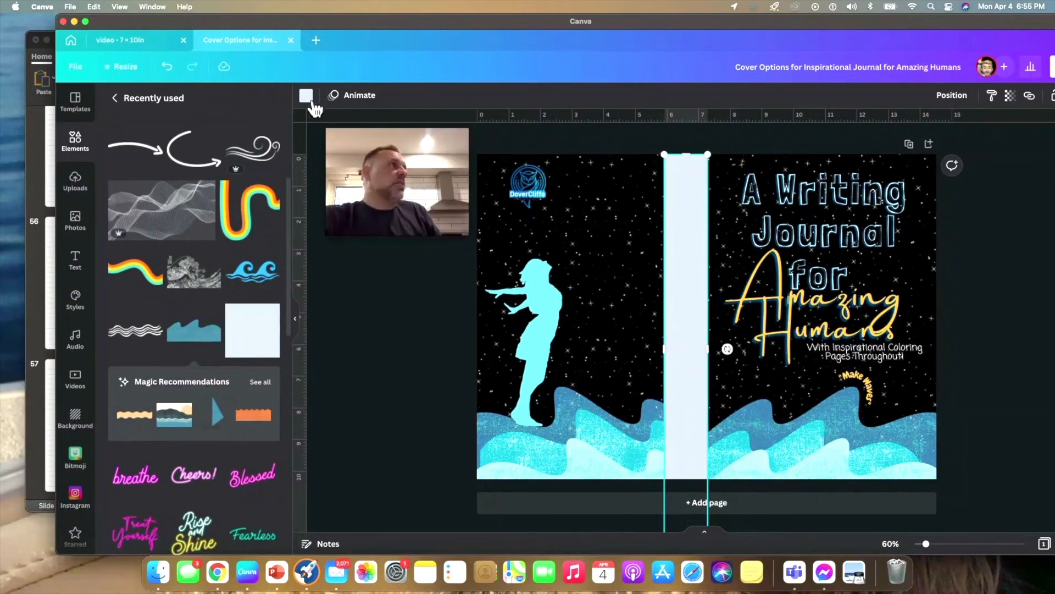
Recolor the strip light aqua from the document colors and position it just left of the cover's center, overlapping the top edge.
{"action": "left_click", "coordinate": [306, 97]}
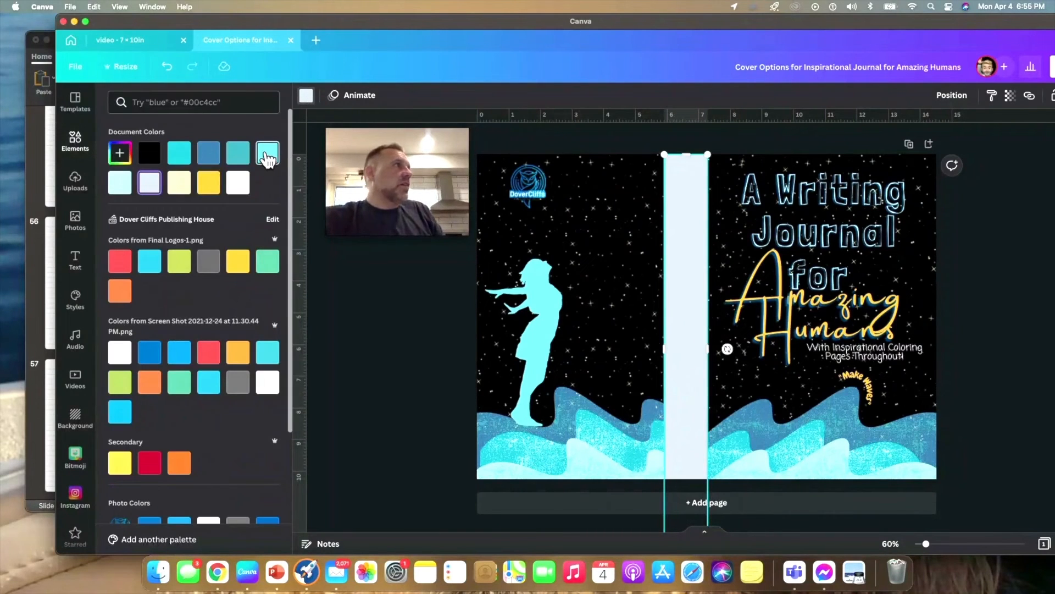
{"action": "left_click", "coordinate": [268, 155]}
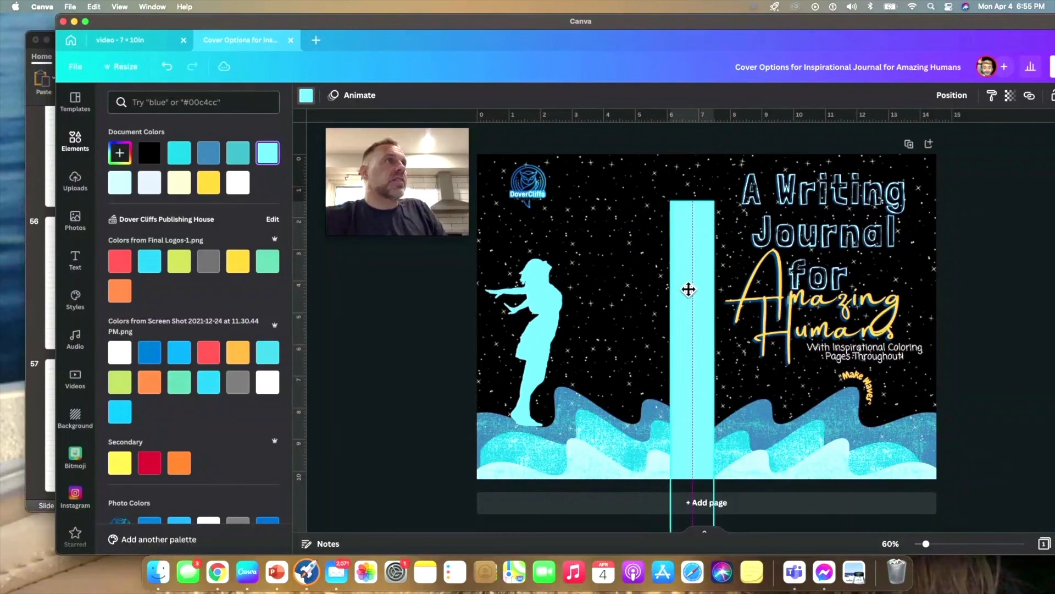
{"action": "left_click_drag", "start_coordinate": [686, 250], "coordinate": [690, 232]}
{"action": "key", "text": "Left"}
{"action": "key", "text": "Left"}
{"action": "key", "text": "Left"}
{"action": "key", "text": "Left"}
{"action": "key", "text": "Left"}
{"action": "key", "text": "Left"}
{"action": "key", "text": "Left"}
{"action": "key", "text": "Left"}
{"action": "key", "text": "Left"}
{"action": "key", "text": "Left"}
{"action": "key", "text": "Left"}
{"action": "key", "text": "Left"}
{"action": "key", "text": "Left"}
{"action": "key", "text": "Left"}
{"action": "key", "text": "Left"}
{"action": "key", "text": "Left"}
{"action": "key", "text": "Left"}
{"action": "key", "text": "Left"}
{"action": "key", "text": "Left"}
{"action": "key", "text": "Left"}
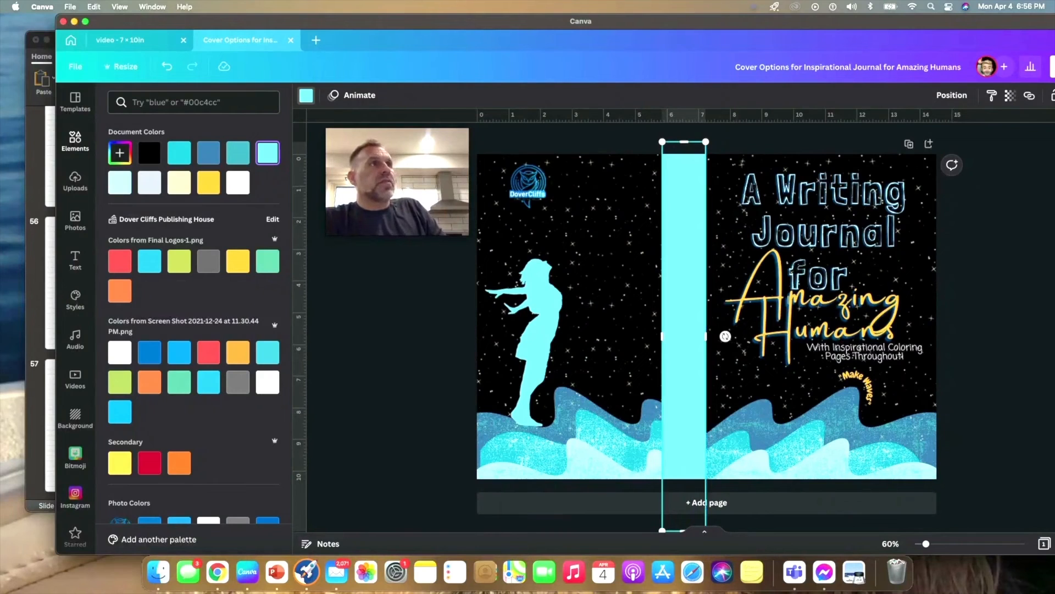
{"action": "key", "text": "Right"}
{"action": "key", "text": "Right"}
{"action": "key", "text": "Right"}
{"action": "key", "text": "Right"}
{"action": "key", "text": "Right"}
{"action": "key", "text": "Right"}
{"action": "key", "text": "Right"}
{"action": "key", "text": "Right"}
{"action": "key", "text": "Right"}
{"action": "key", "text": "Right"}
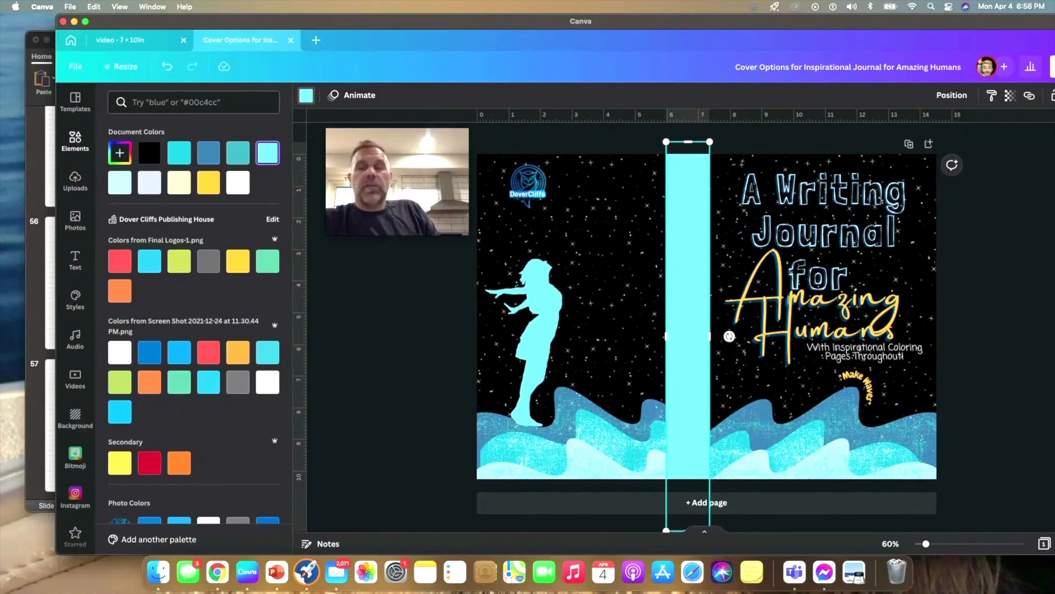
{"action": "key", "text": "Right"}
{"action": "key", "text": "Right"}
{"action": "key", "text": "Right"}
{"action": "key", "text": "Right"}
{"action": "key", "text": "Right"}
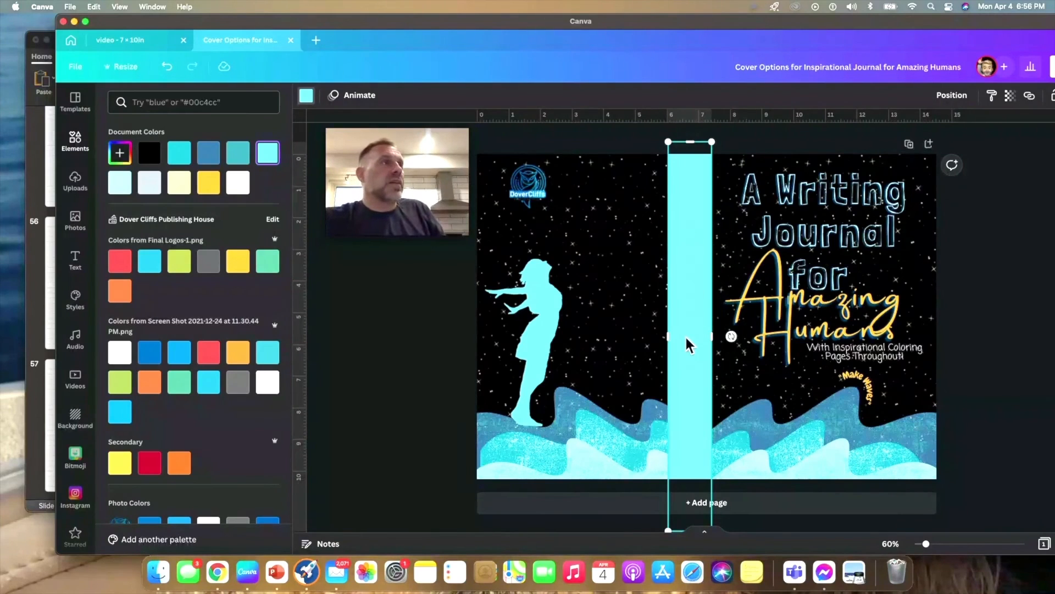
Widen the strip toward the back cover to about 1.9 in and send it backward behind the wave graphics.
{"action": "left_click_drag", "start_coordinate": [668, 337], "coordinate": [652, 337]}
{"action": "left_click", "coordinate": [955, 96]}
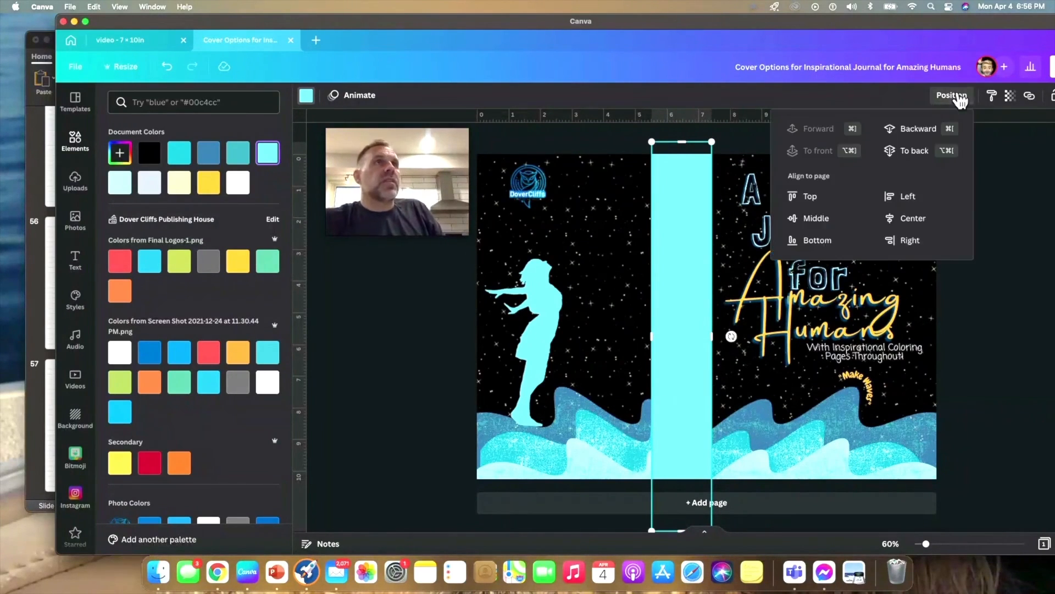
{"action": "left_click", "coordinate": [916, 132]}
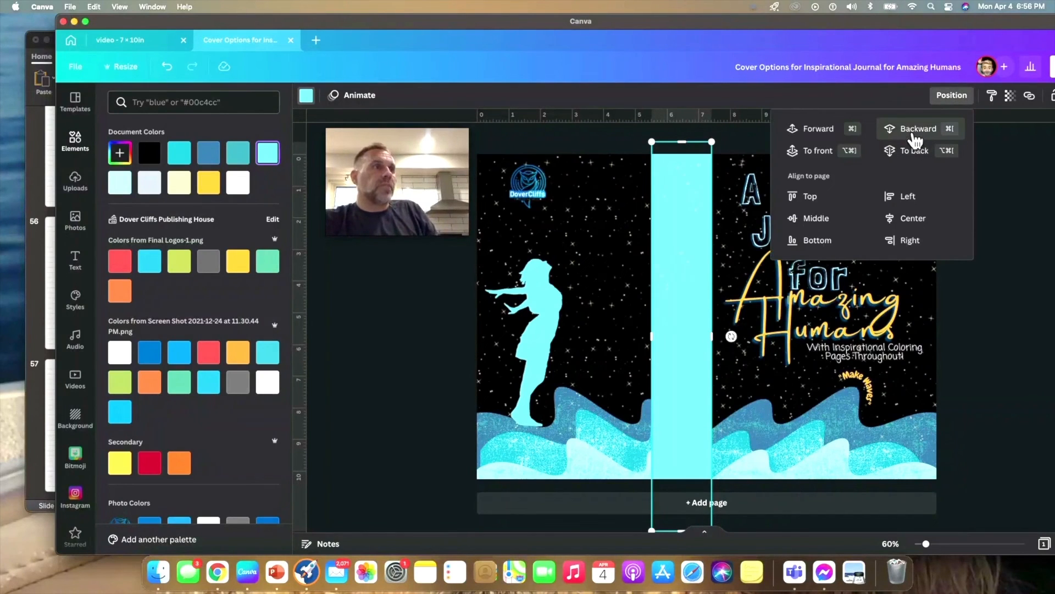
{"action": "left_click", "coordinate": [913, 134]}
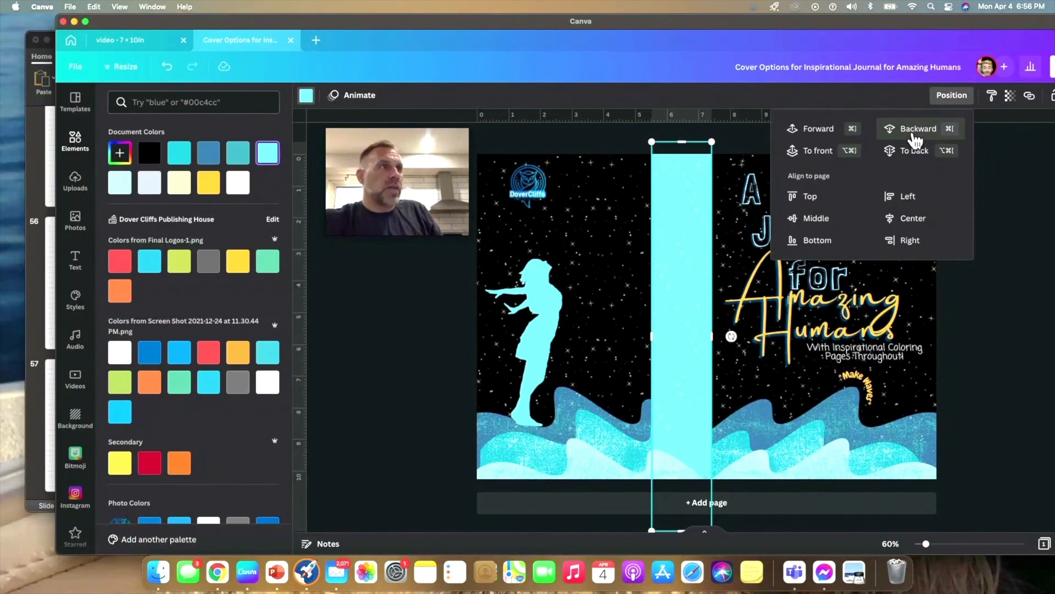
{"action": "left_click", "coordinate": [913, 135]}
{"action": "left_click", "coordinate": [913, 134]}
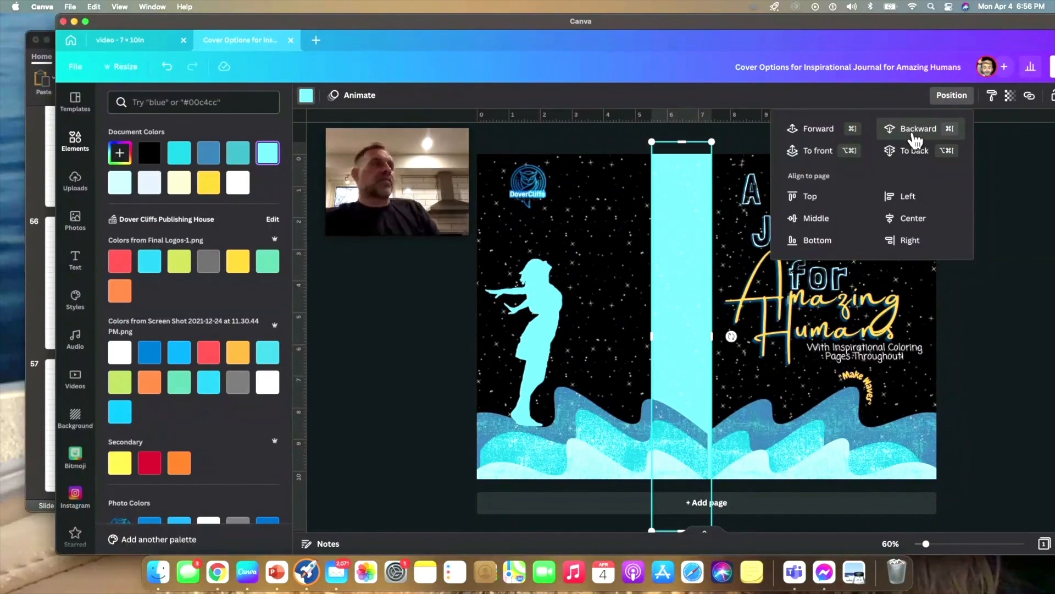